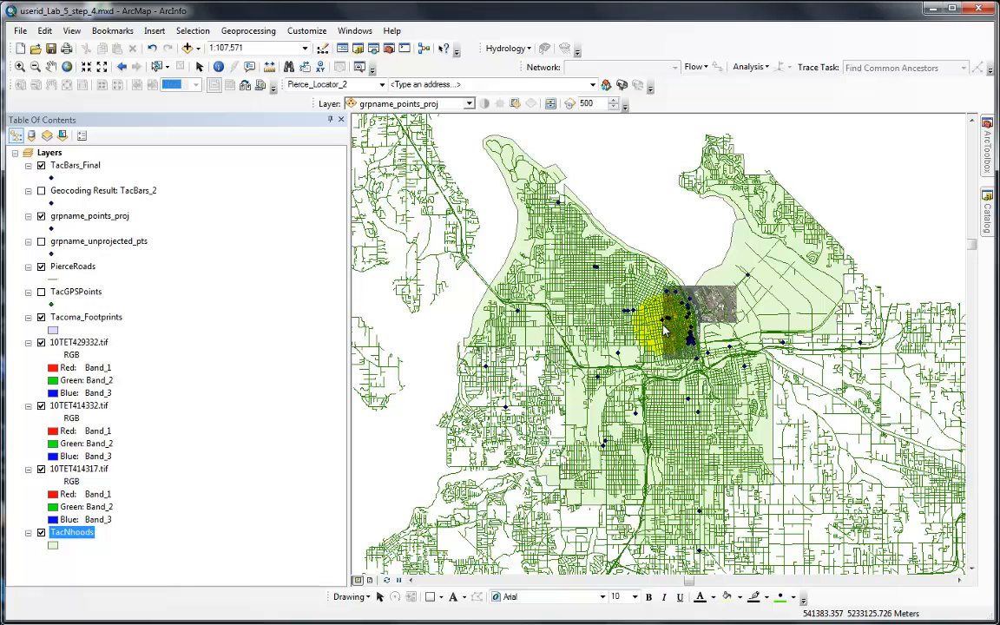
Step: Show the Editor toolbar
click(305, 30)
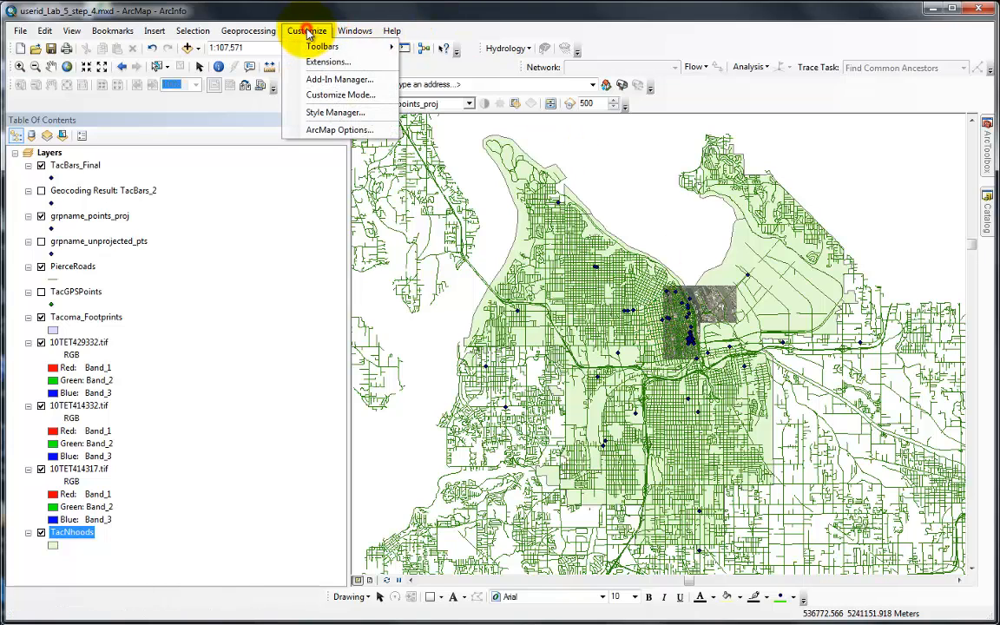
mouse_move(321, 51)
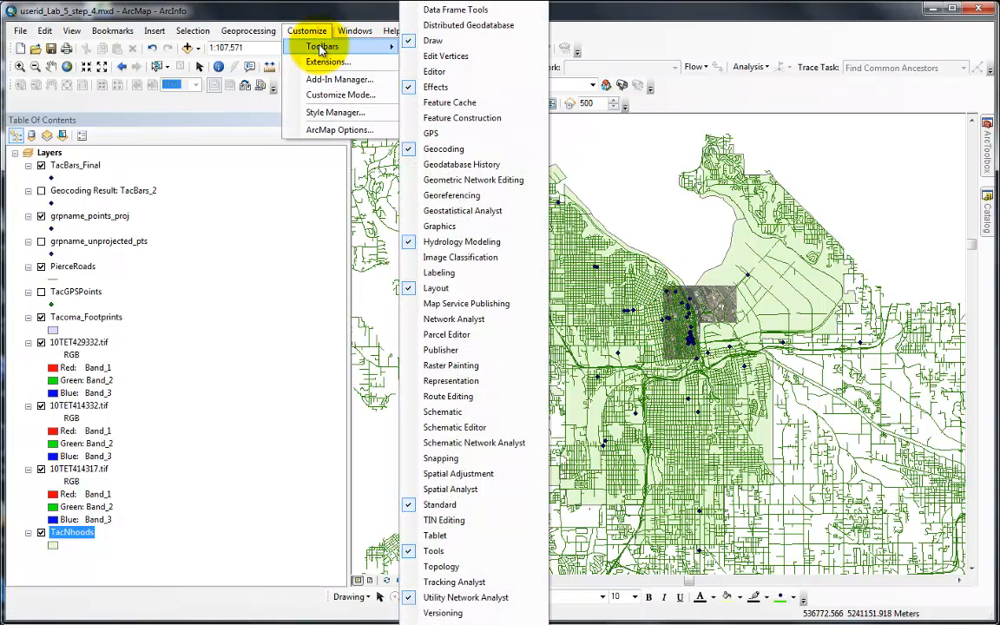
click(438, 72)
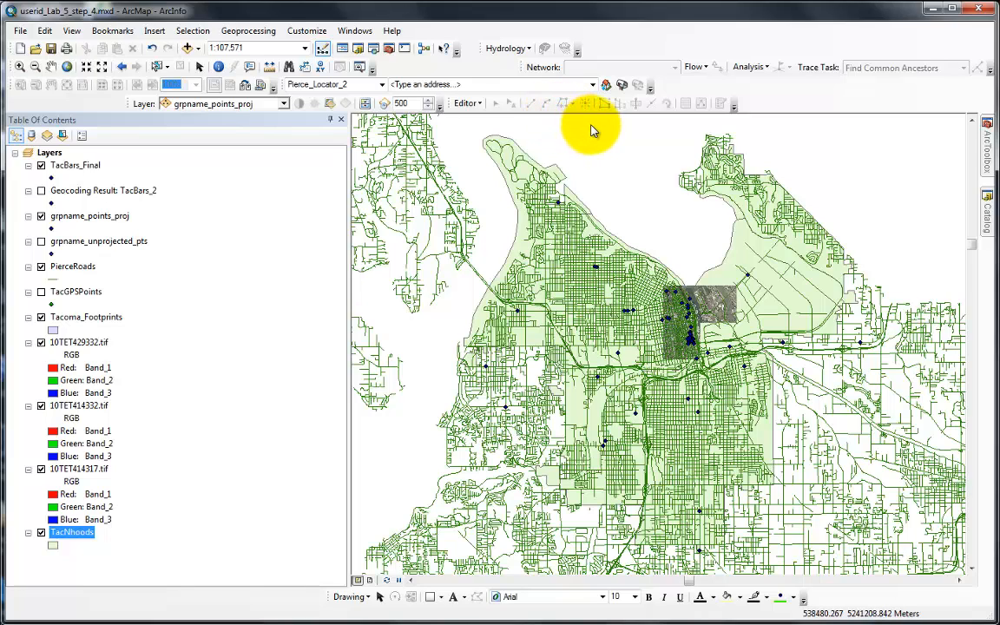
Step: Start an edit session on the shapefile workspace that contains the Tacoma_Footprints layer
click(481, 104)
click(479, 117)
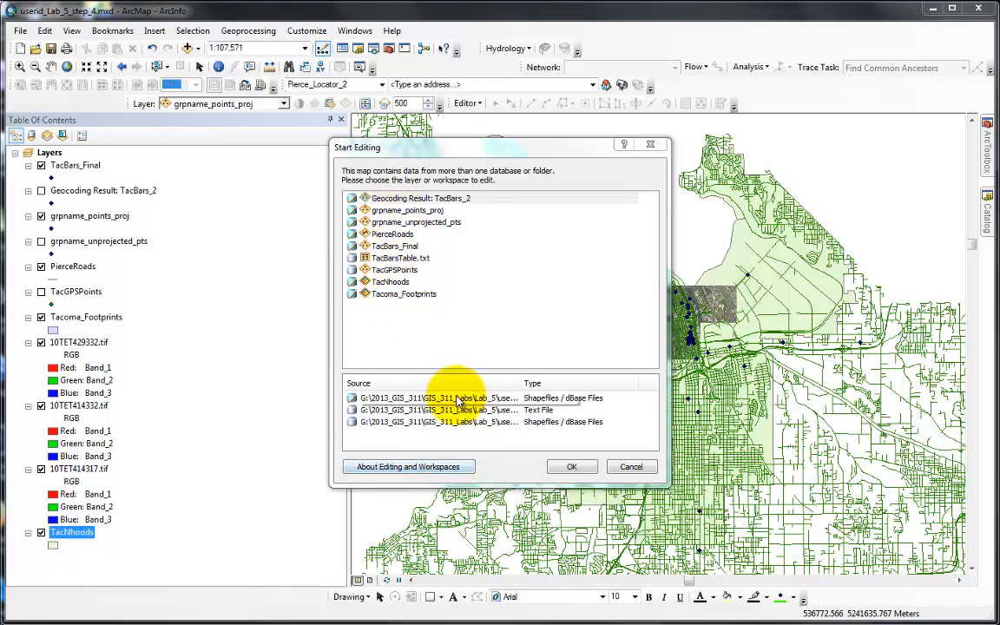
click(401, 295)
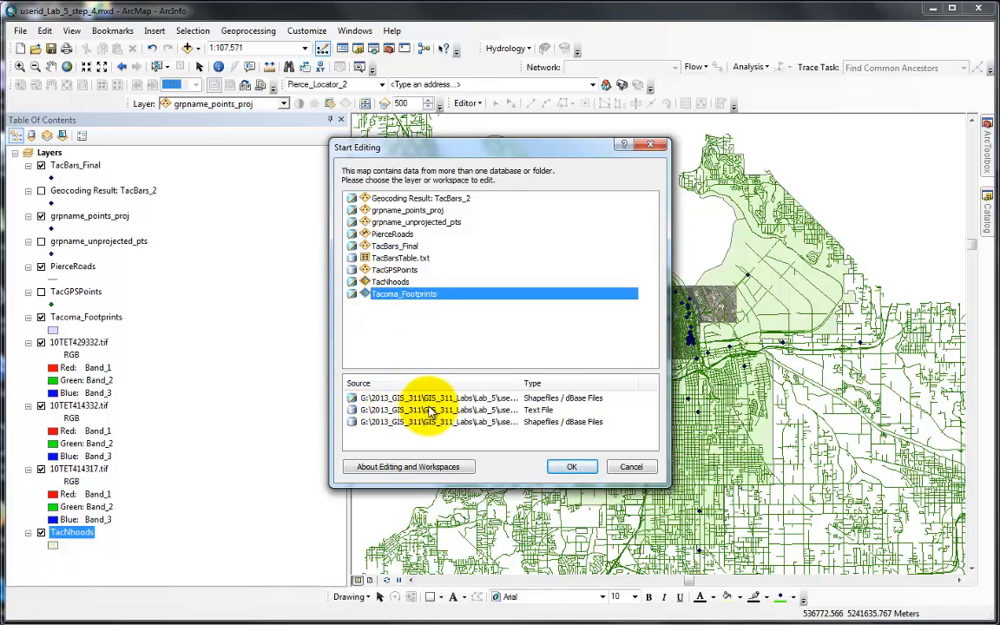
click(460, 422)
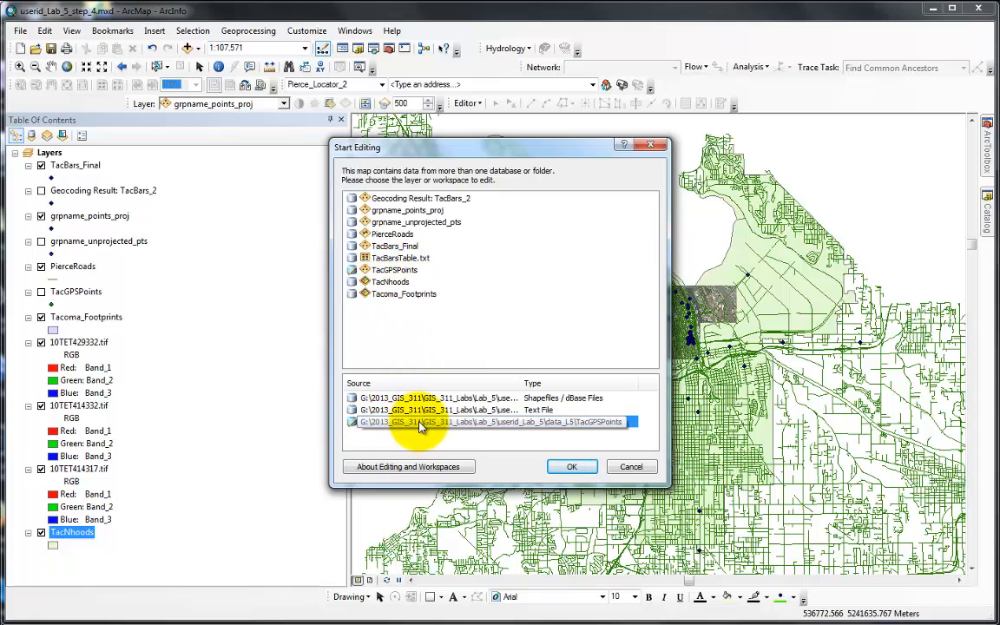
click(382, 295)
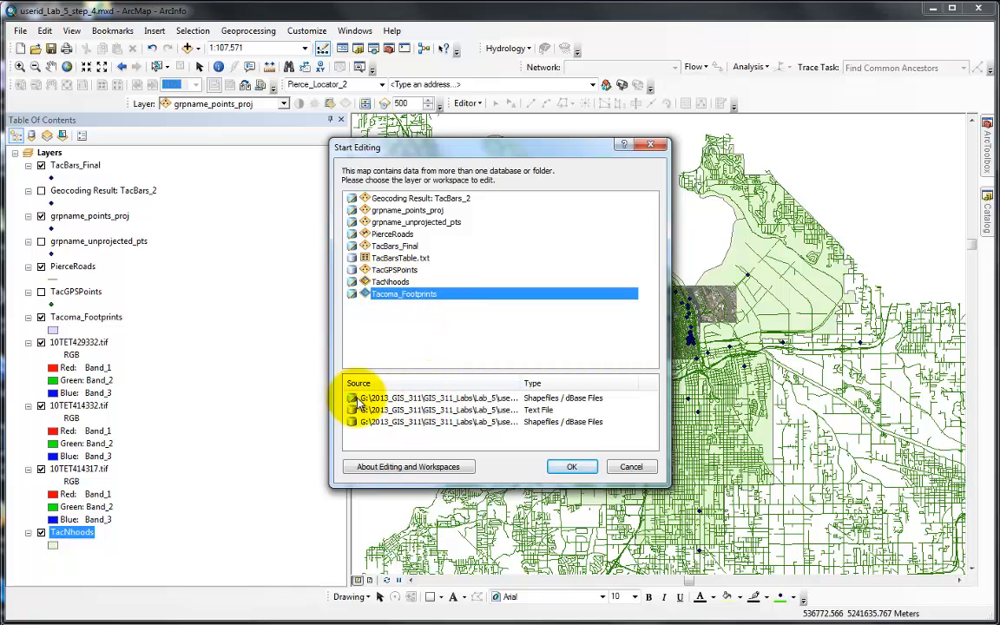
click(427, 398)
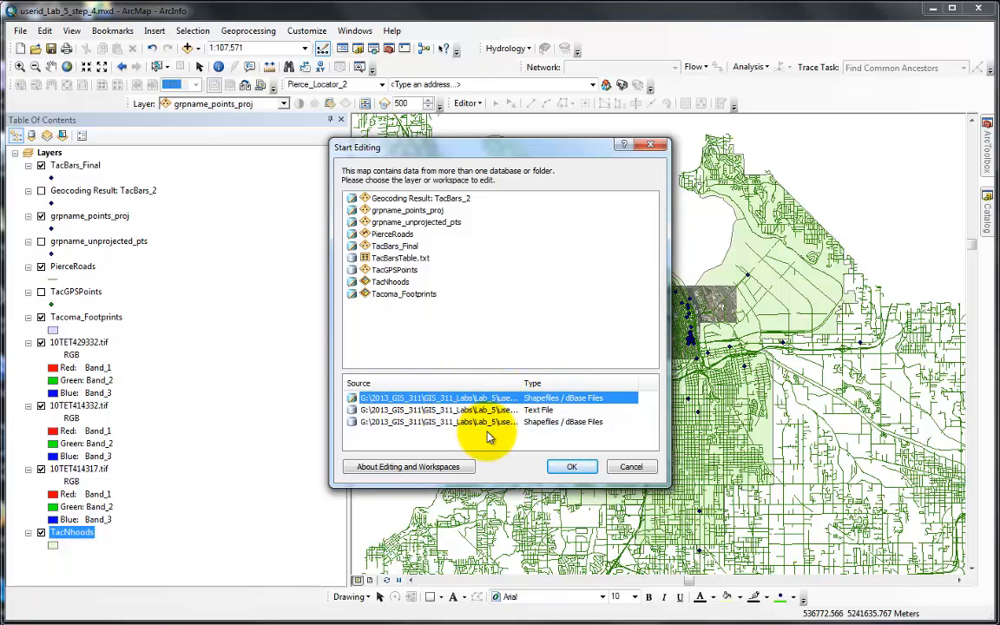
click(998, 325)
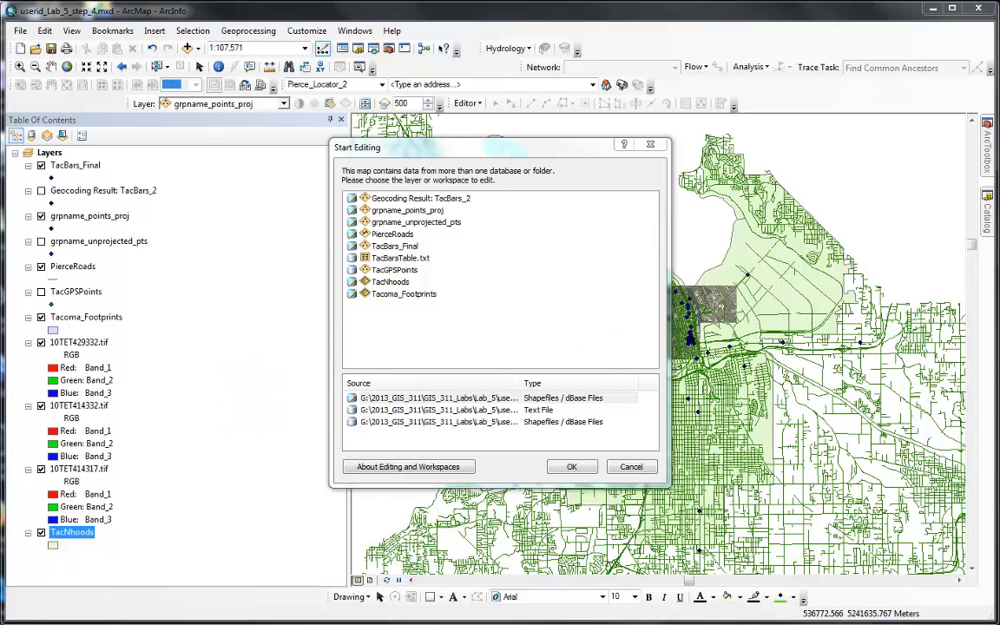
click(573, 469)
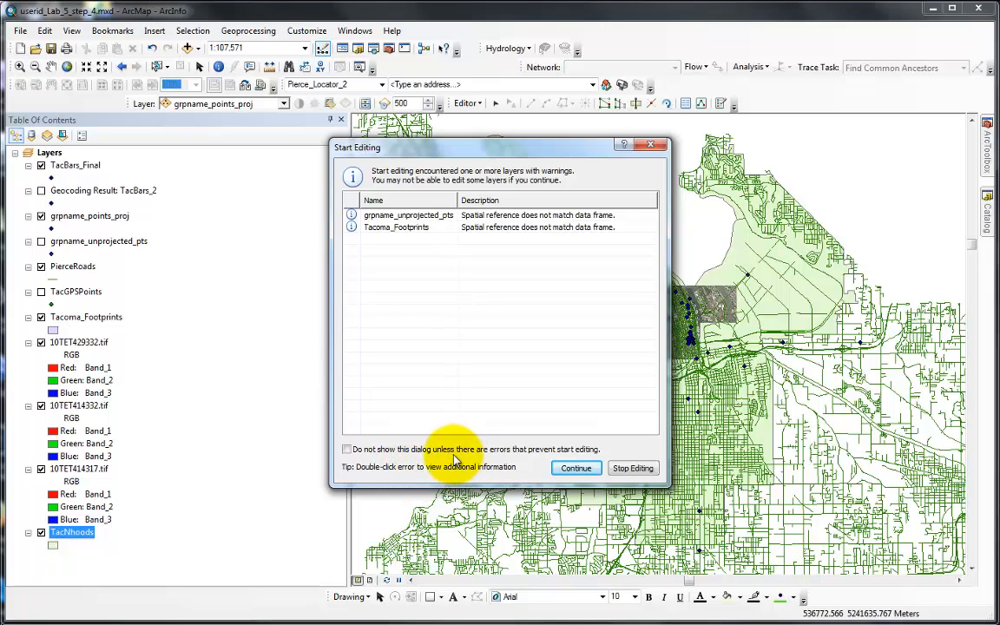
click(575, 469)
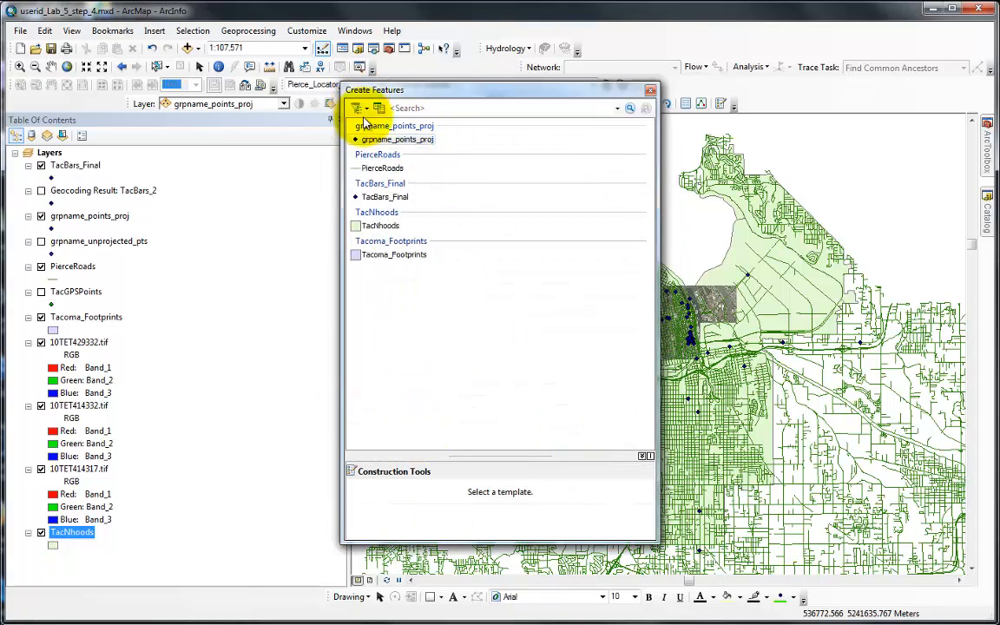
Step: Choose the Tacoma_Footprints template, and resize and move the Create Features window so all construction tools show clear of the map
click(384, 257)
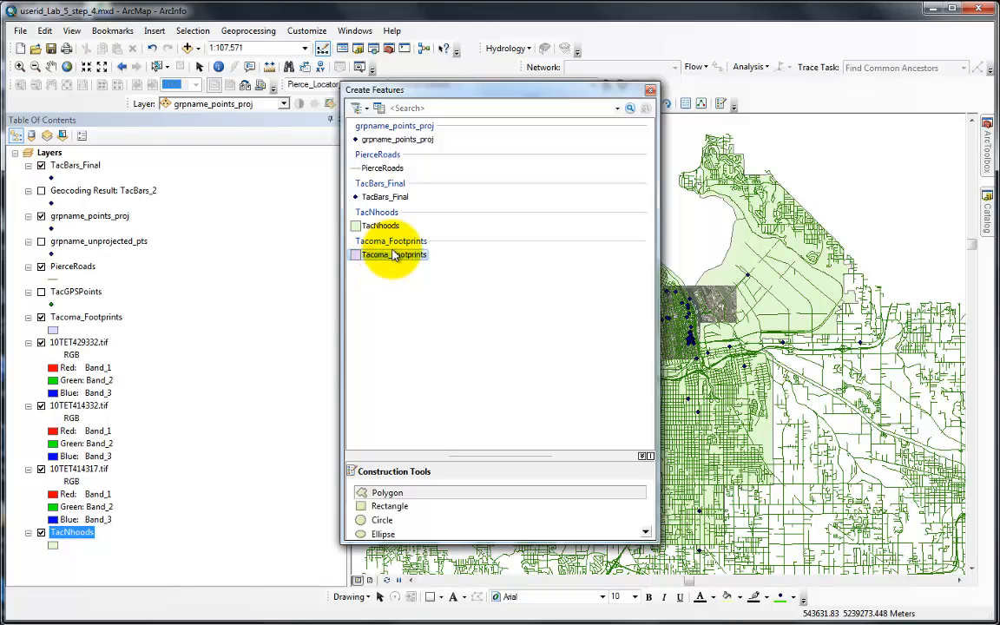
drag(487, 545, 479, 593)
drag(502, 496, 520, 303)
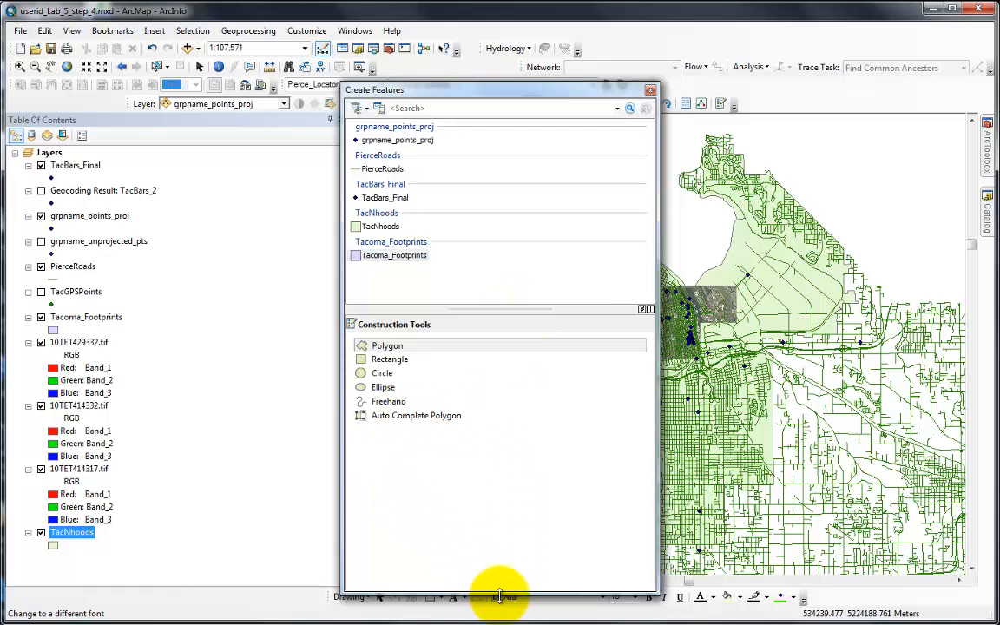
drag(499, 587, 502, 546)
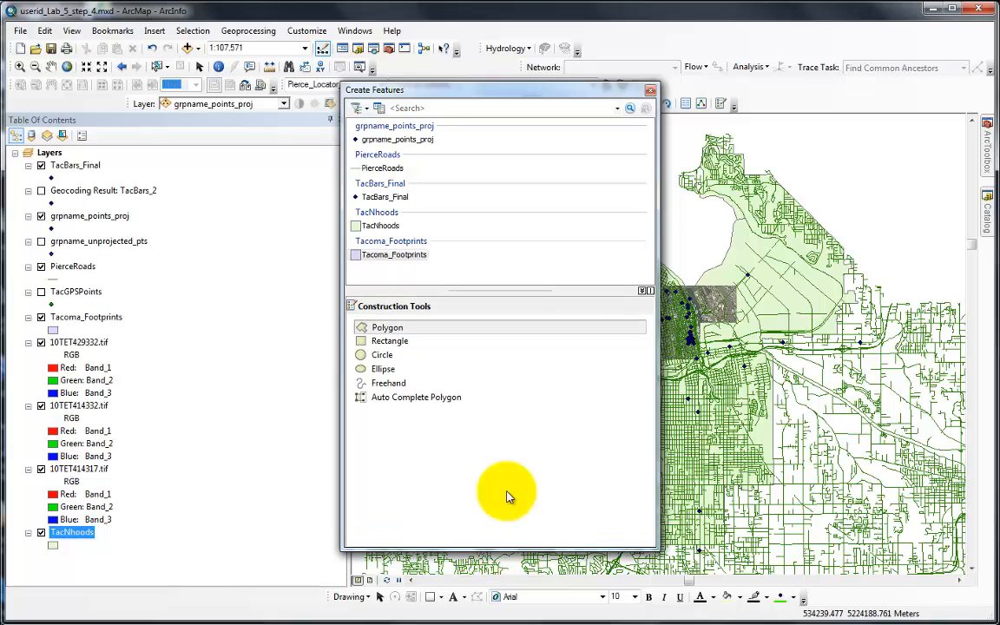
drag(503, 289, 524, 379)
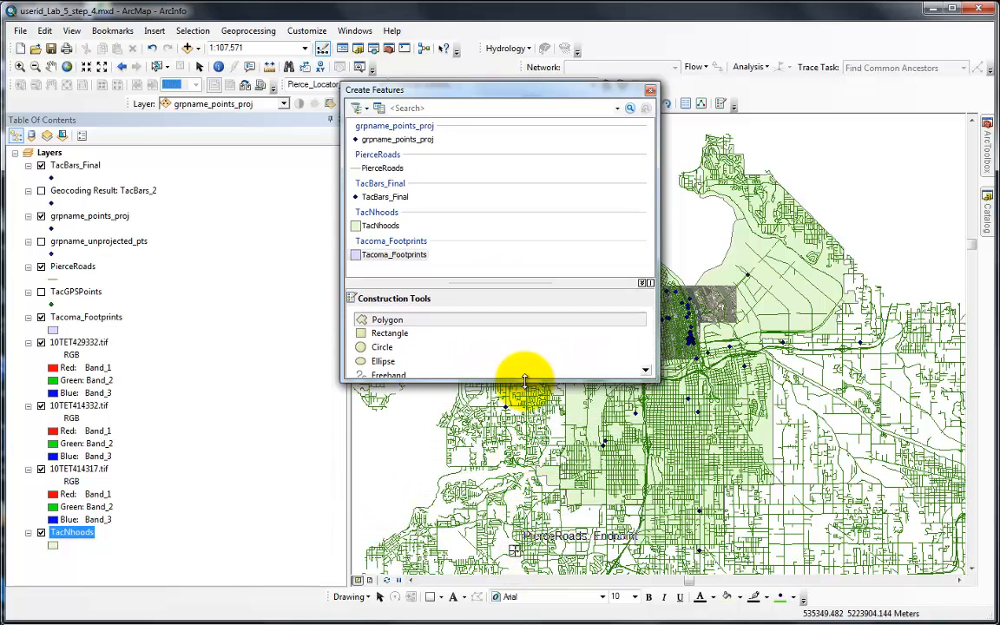
drag(524, 284, 529, 277)
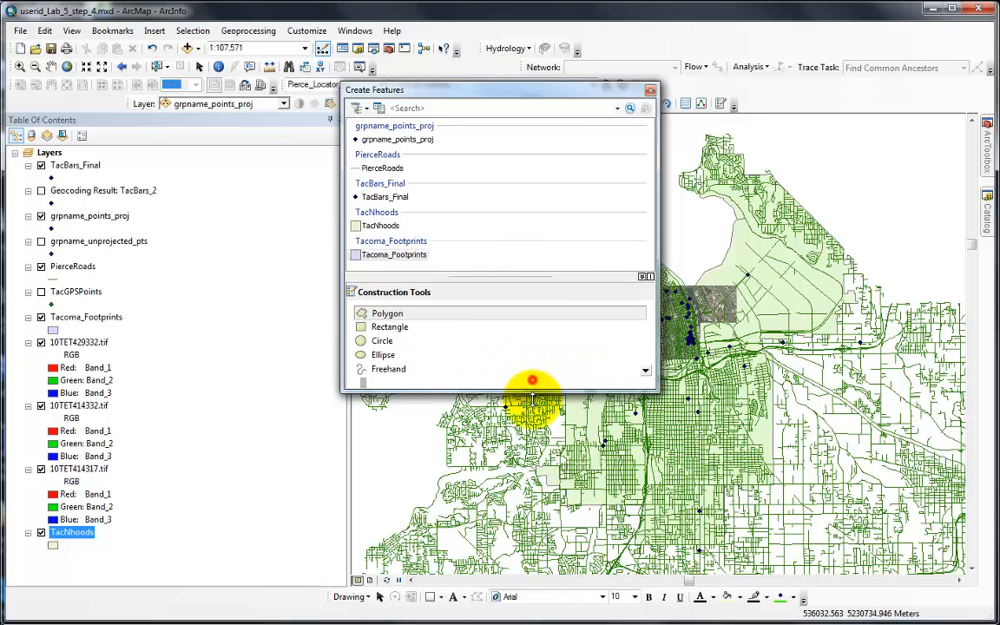
drag(532, 380, 534, 423)
drag(520, 298, 518, 283)
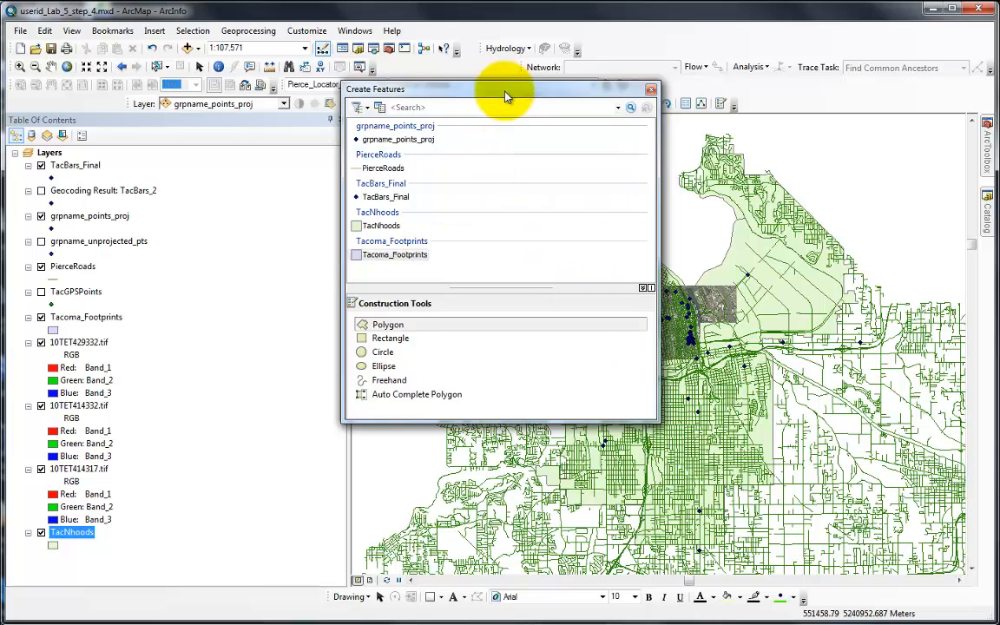
drag(508, 94, 204, 185)
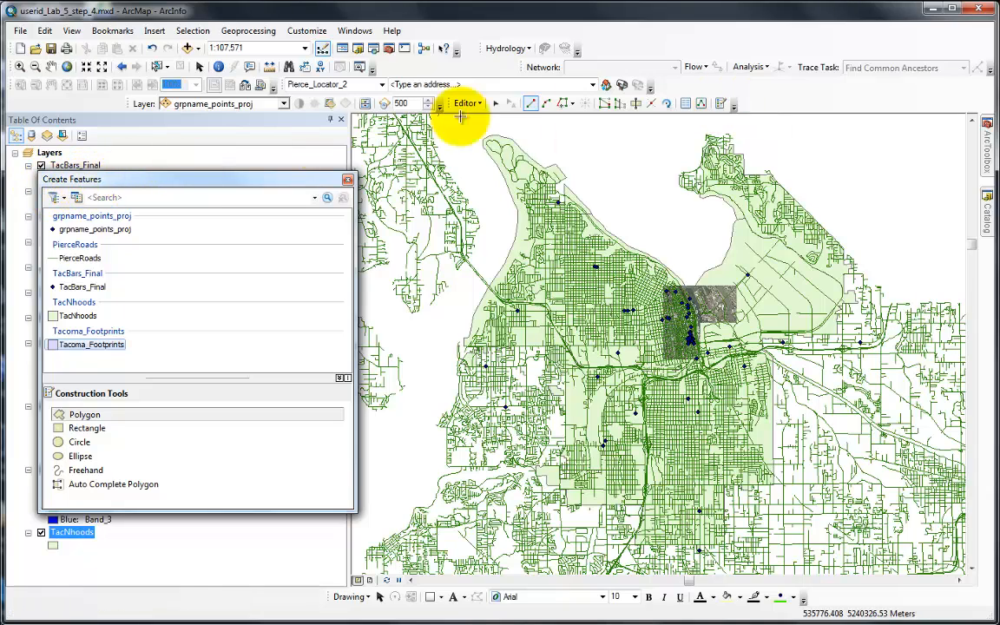
Step: Open the Edit Sketch Properties and Attributes windows alongside Create Features, and return to the feature templates
click(702, 104)
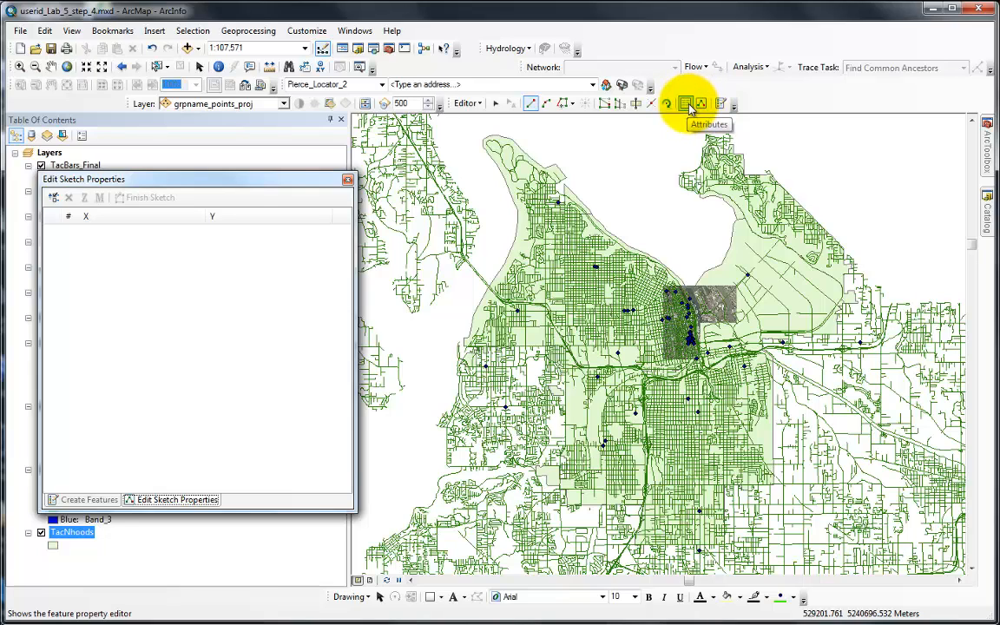
click(690, 105)
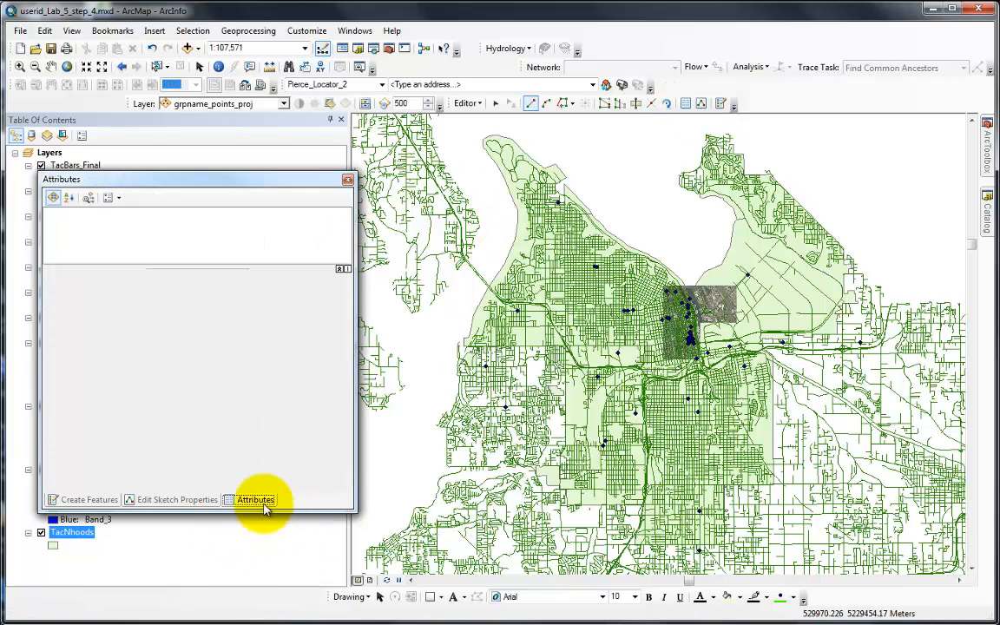
click(178, 501)
click(90, 501)
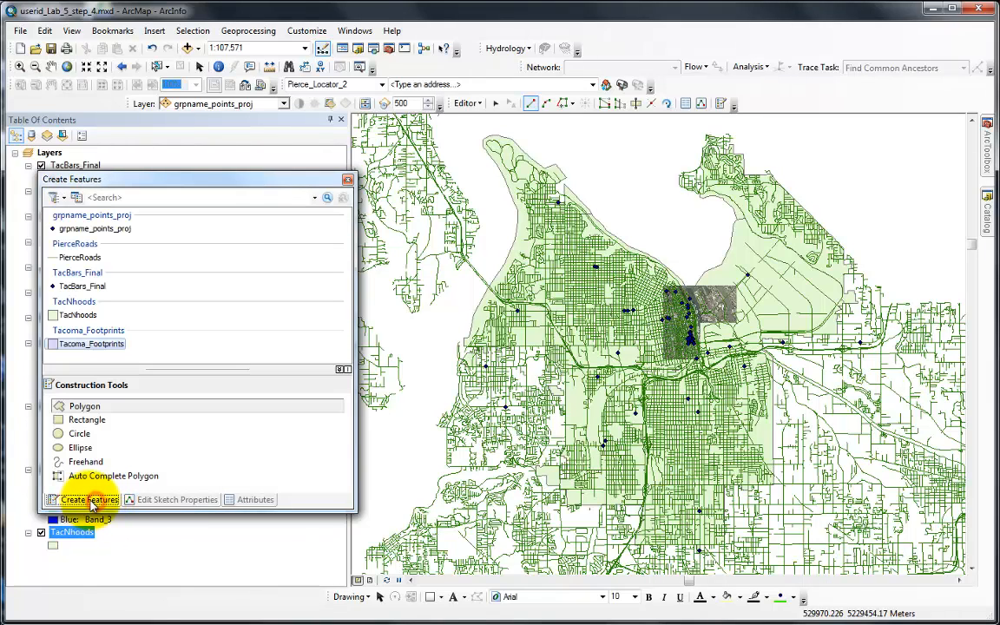
Step: Review the Edit Sketch Properties, Attributes and Create Features windows, enlarging the upper pane of Attributes
click(164, 501)
click(254, 501)
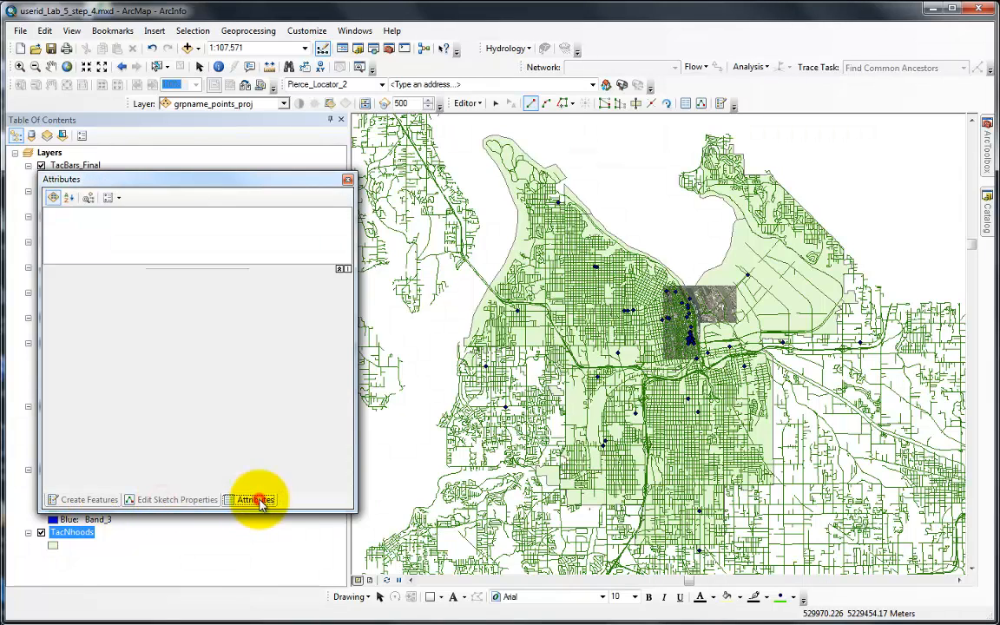
click(178, 501)
click(87, 500)
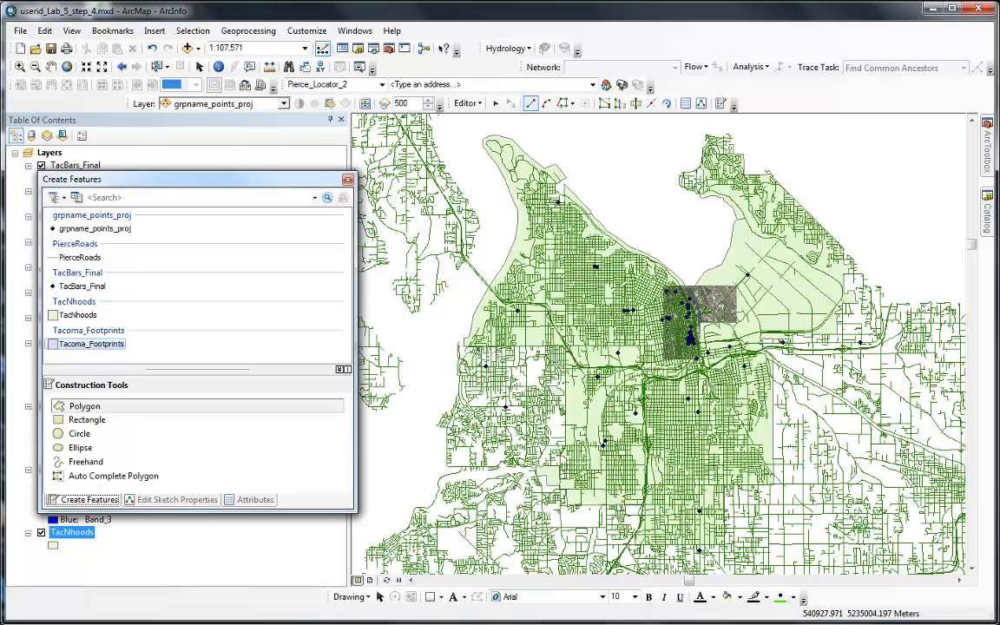
click(253, 500)
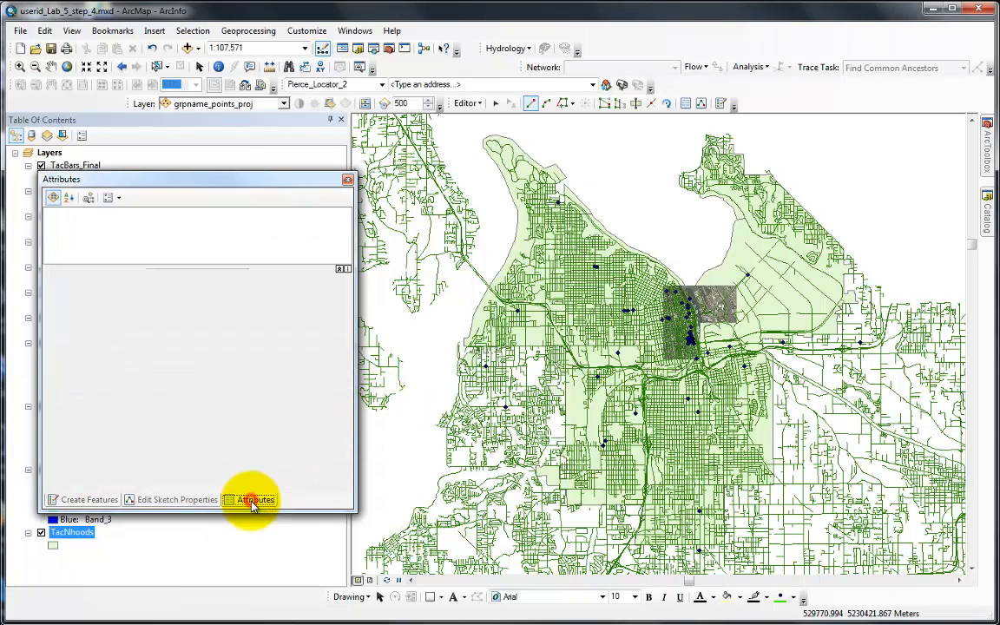
drag(174, 269, 174, 324)
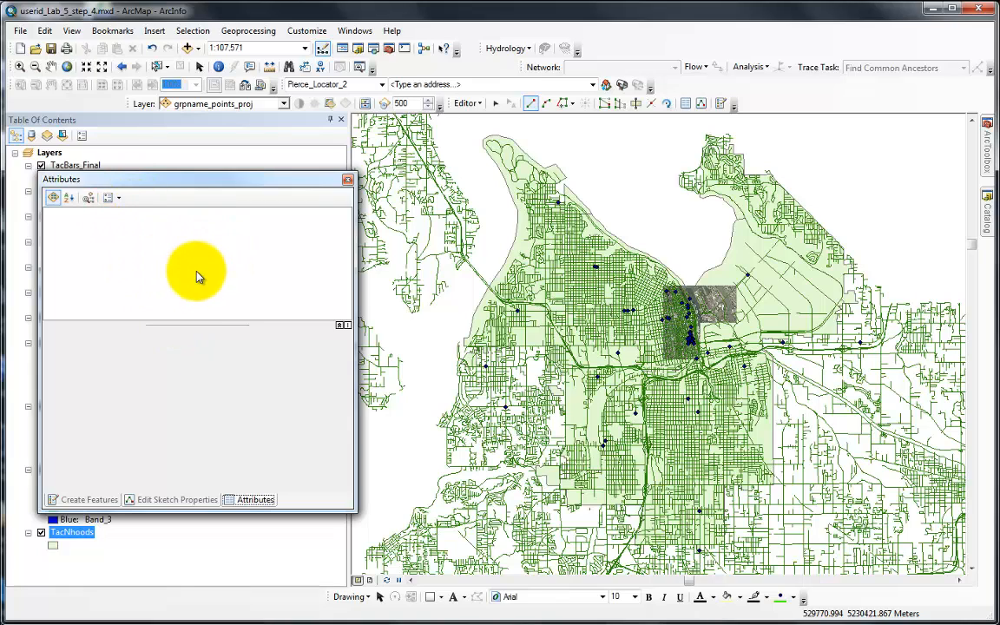
click(172, 500)
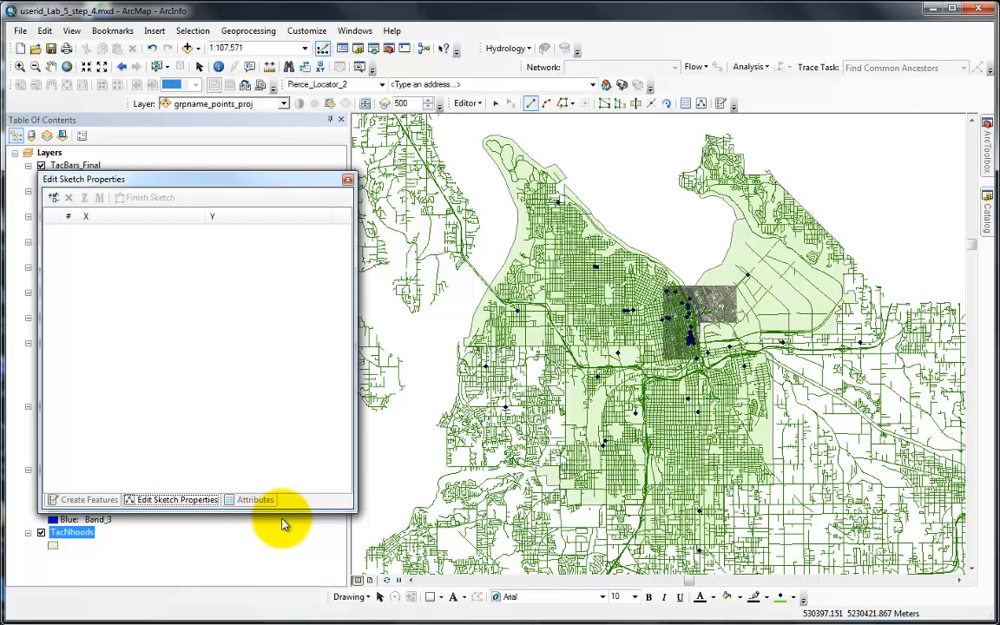
click(92, 501)
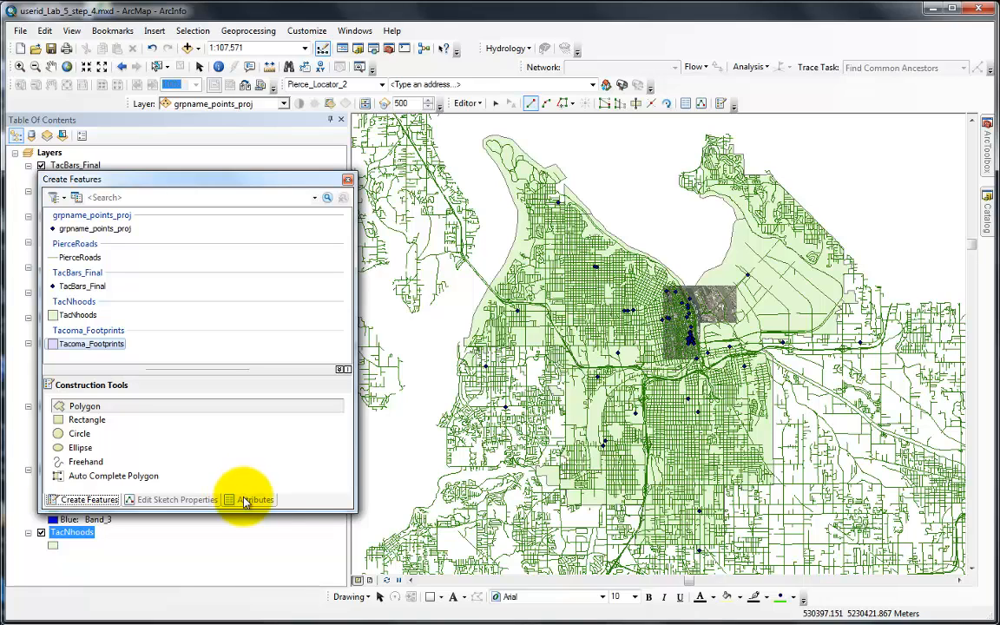
Step: Move the Create Features window off the map and examine the downtown building beside the plaza at about 1:609 scale
drag(270, 182, 245, 187)
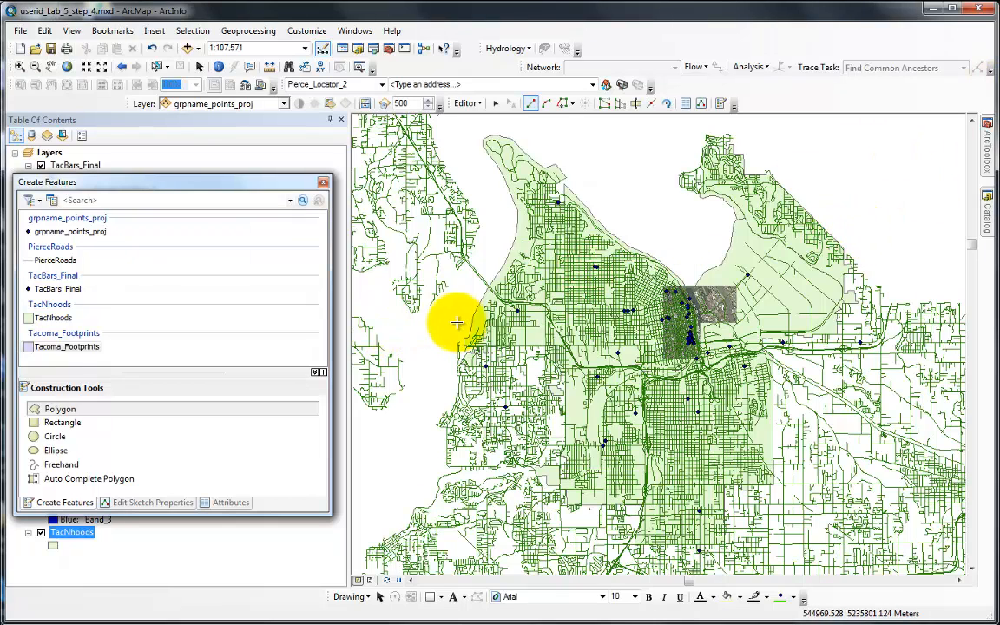
click(18, 68)
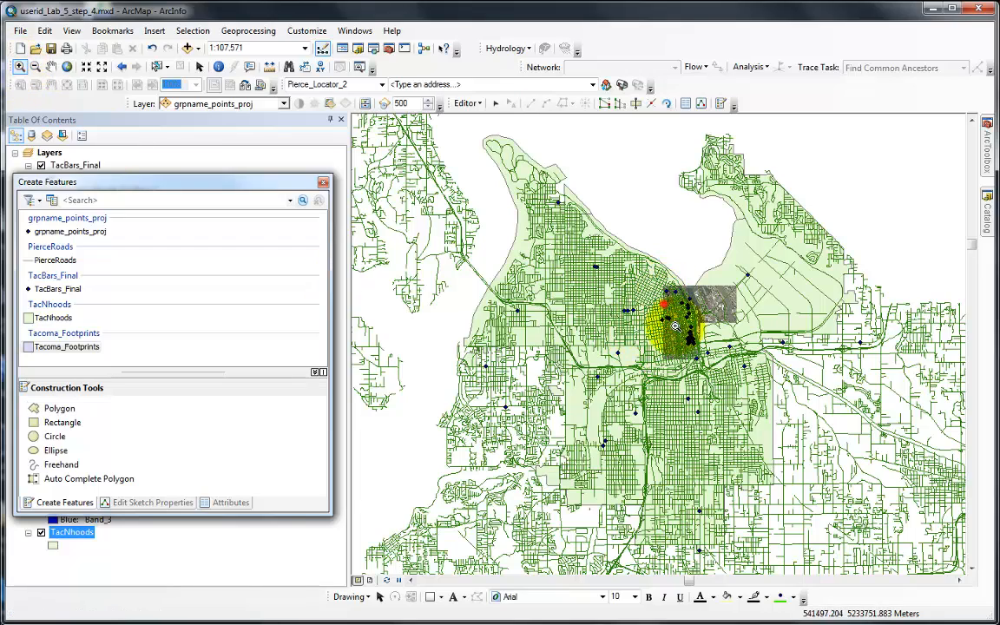
drag(664, 303, 726, 373)
drag(555, 263, 703, 419)
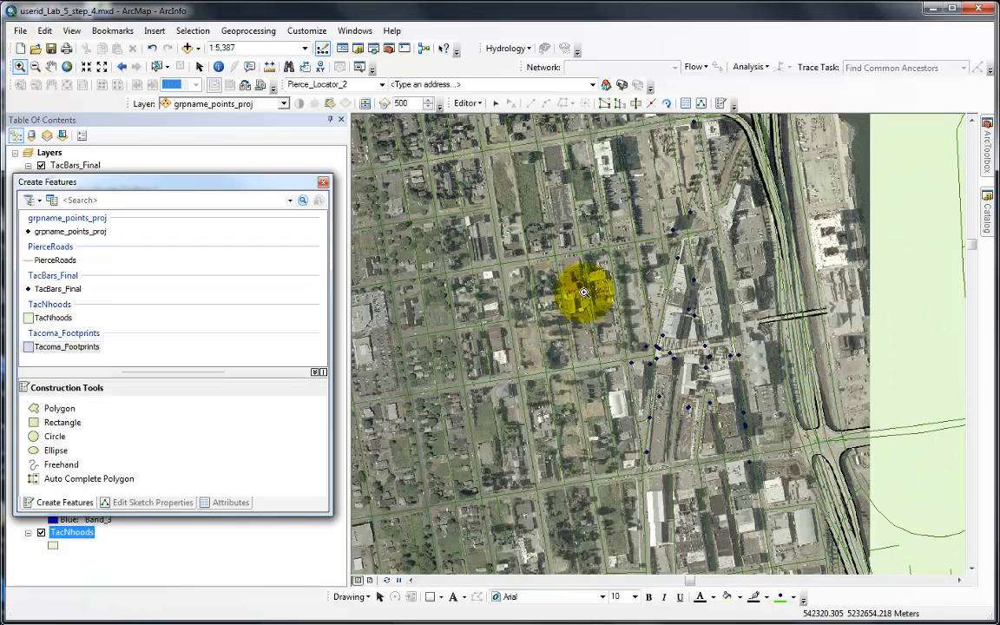
drag(585, 293, 859, 434)
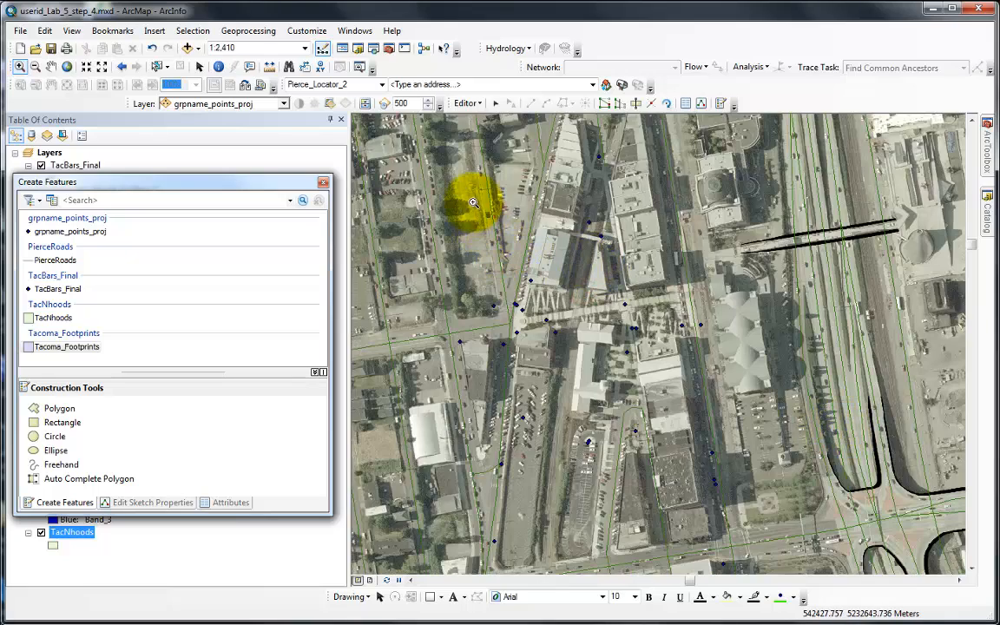
drag(472, 203, 742, 480)
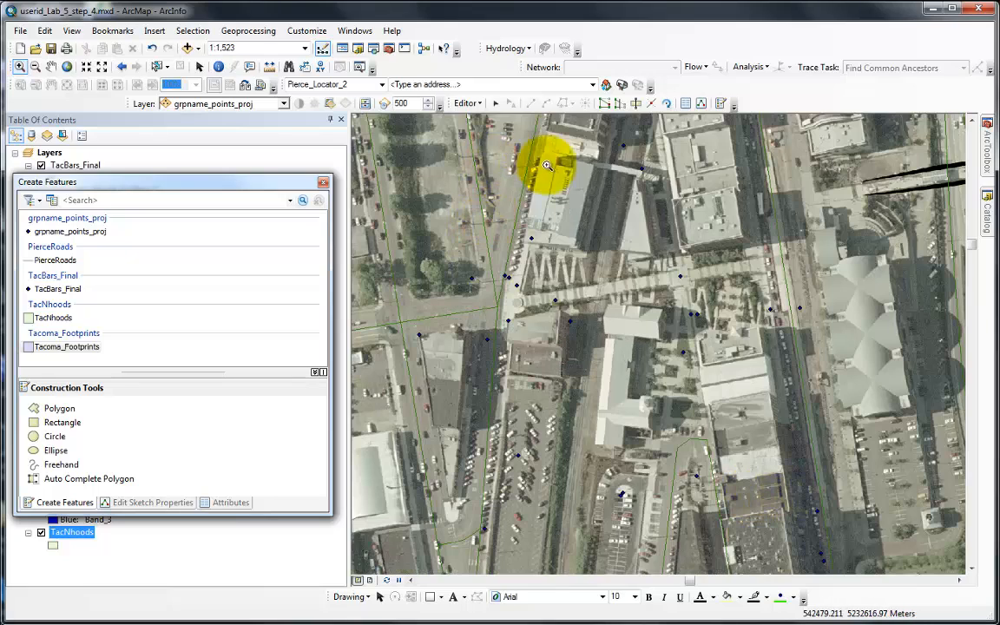
drag(473, 139, 701, 321)
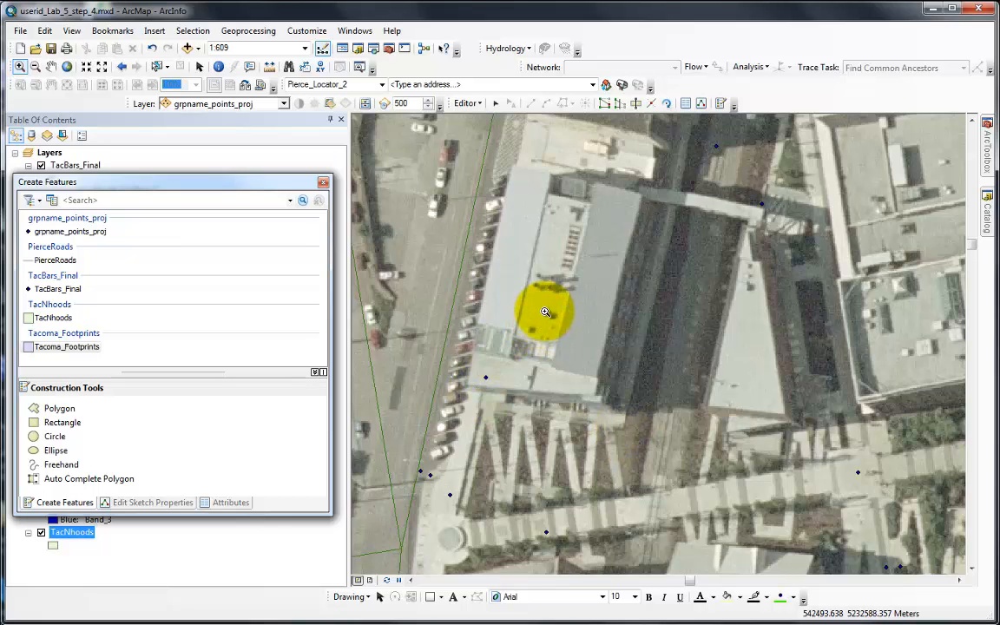
click(51, 67)
drag(521, 231, 540, 322)
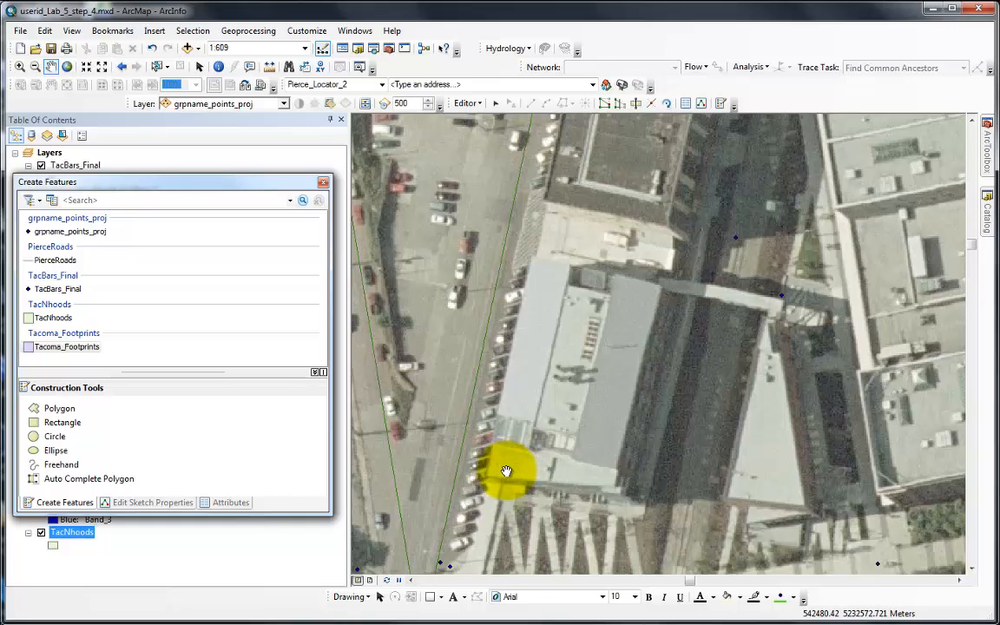
Step: Identify the survey point at the building's southwest corner, check its amenity fields, and close the results
click(219, 69)
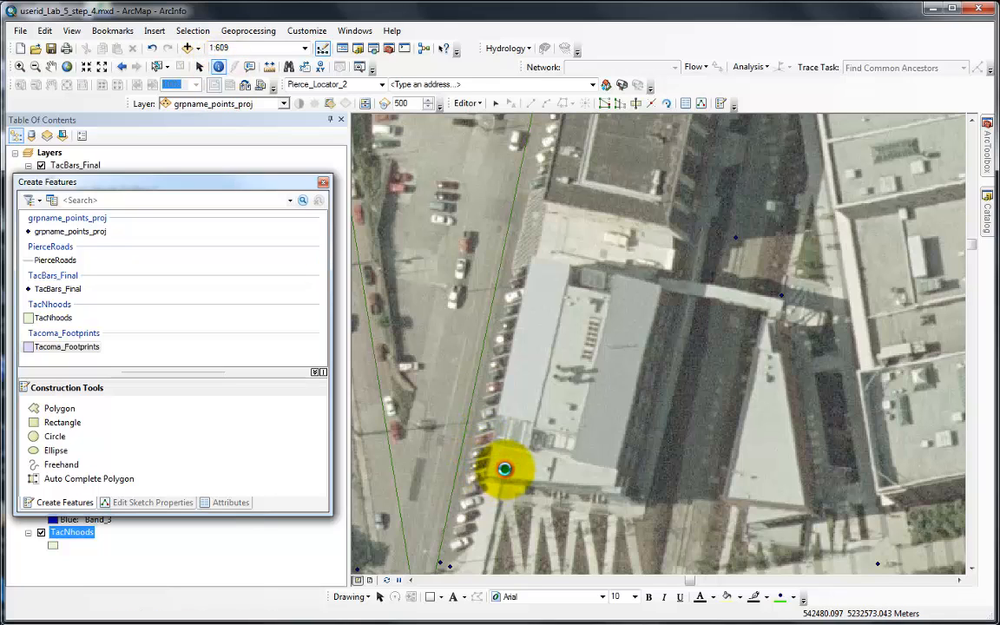
click(504, 469)
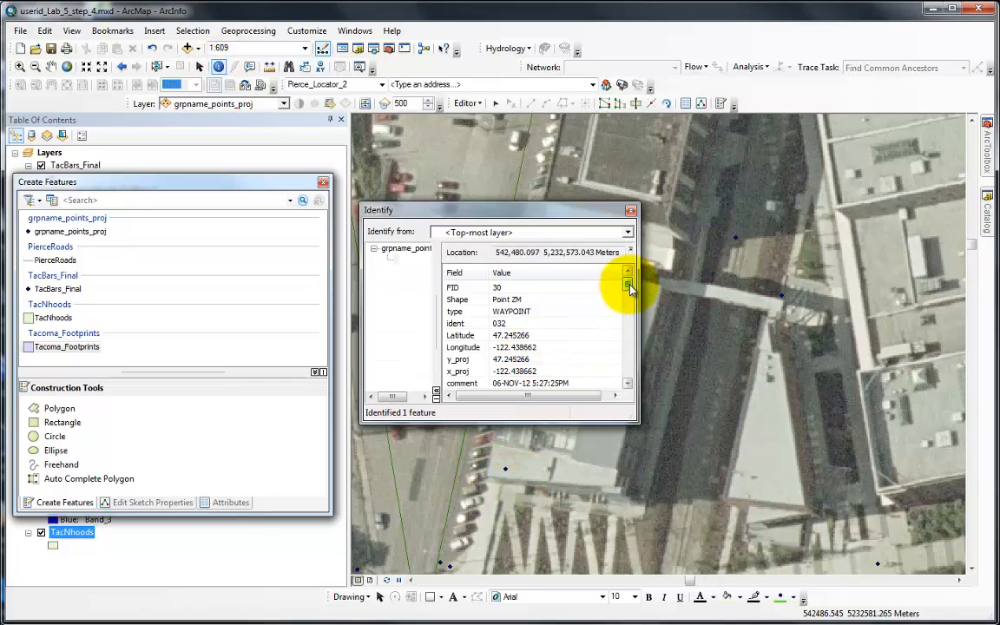
drag(627, 286, 626, 359)
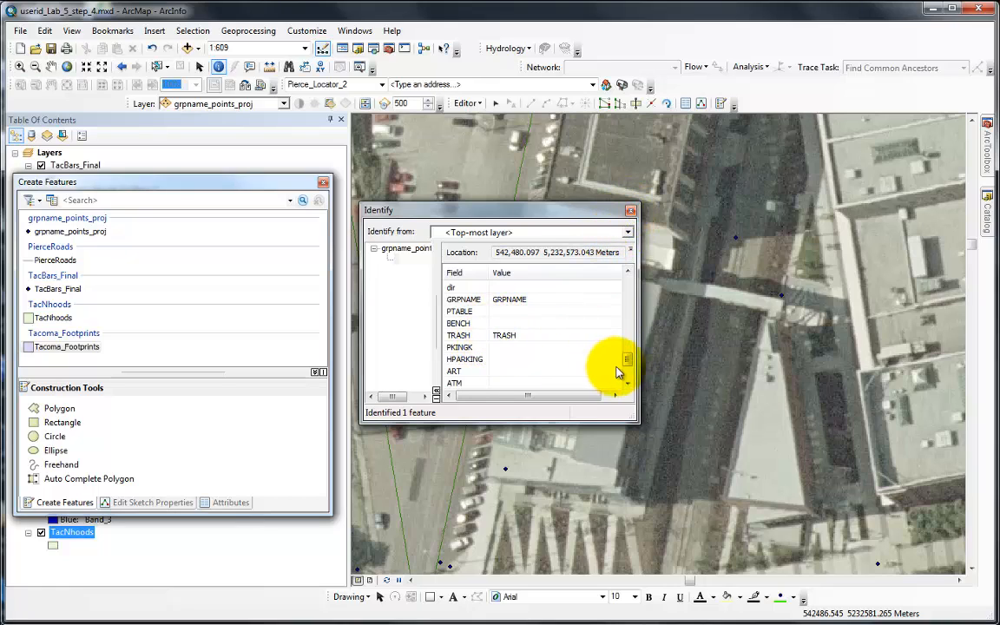
mouse_move(629, 363)
mouse_down()
mouse_move(630, 386)
mouse_move(630, 358)
mouse_move(629, 376)
mouse_up()
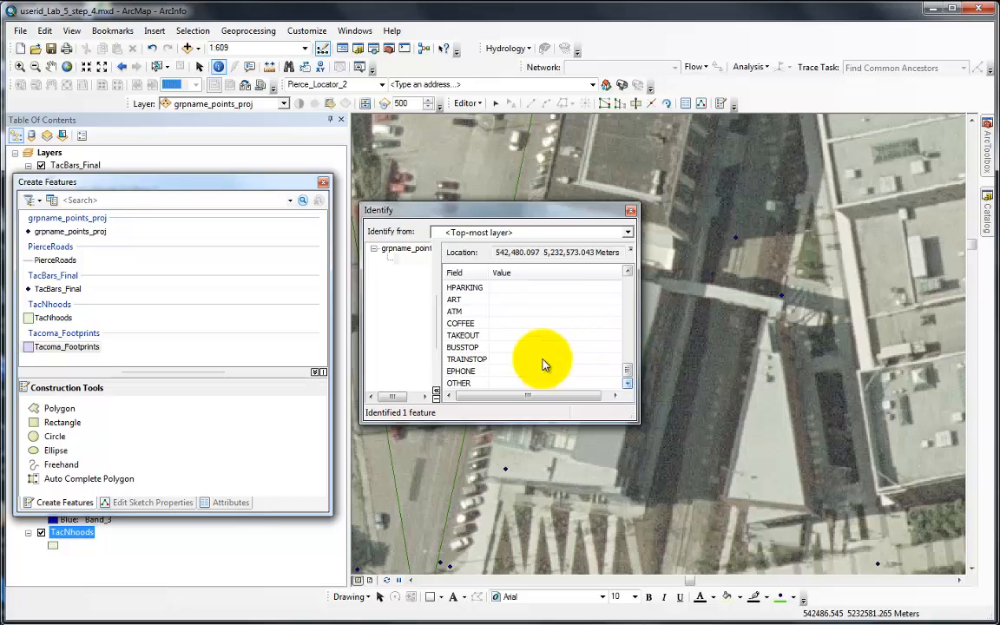
drag(629, 375, 629, 363)
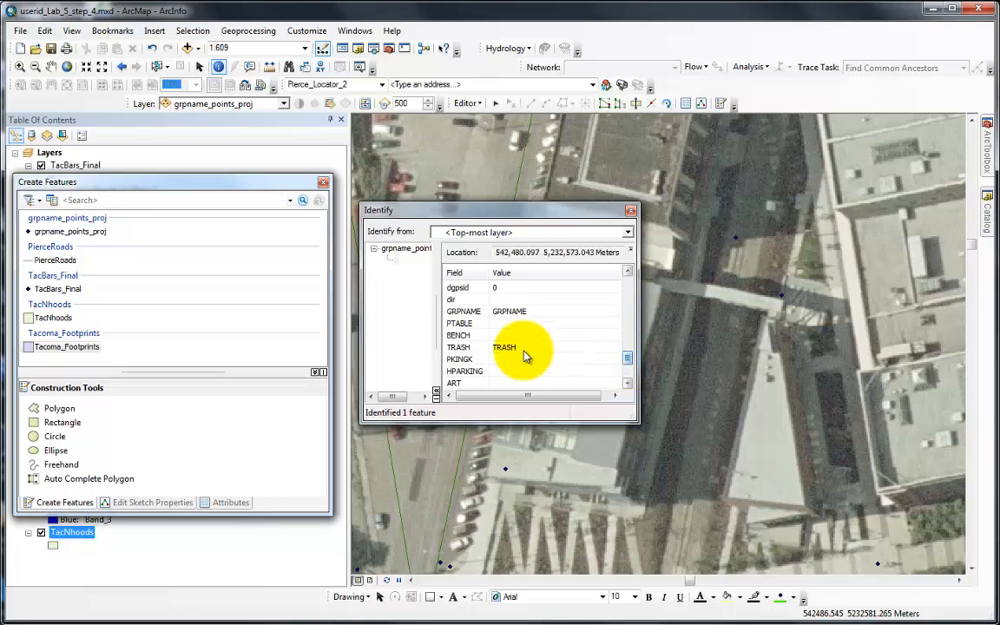
click(630, 211)
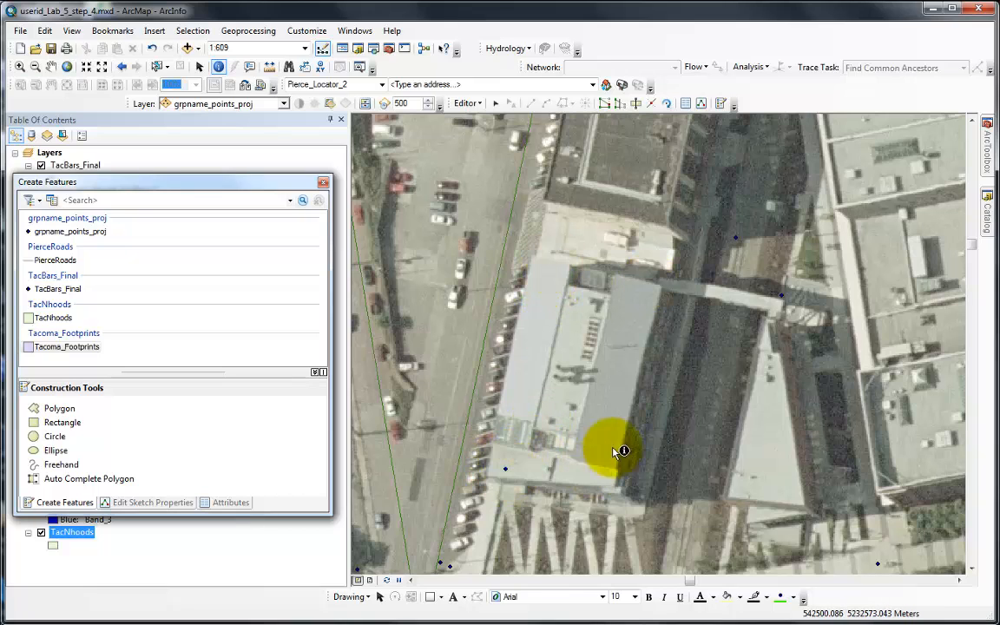
click(54, 412)
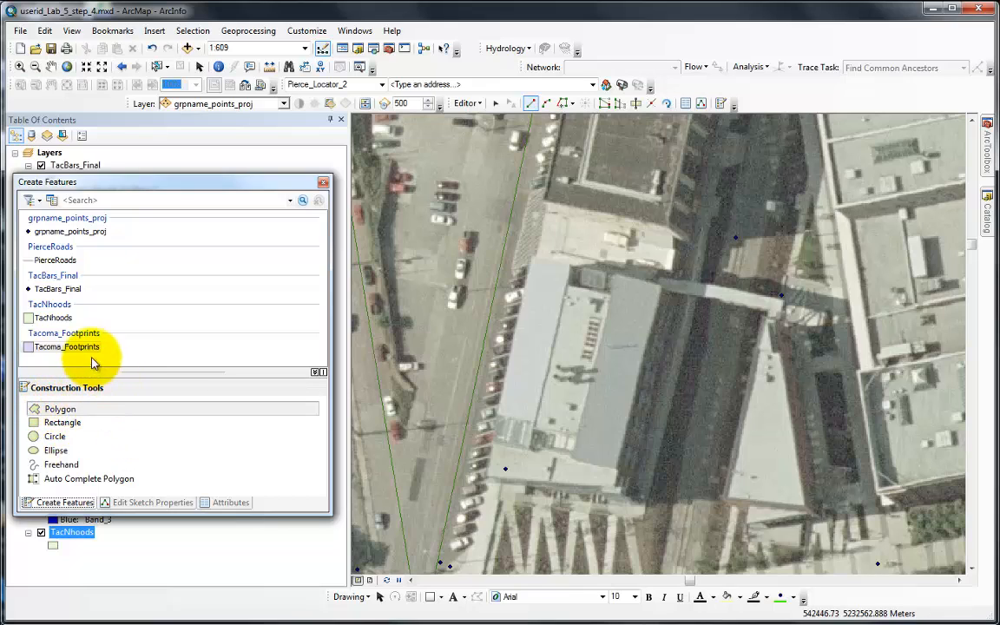
click(144, 502)
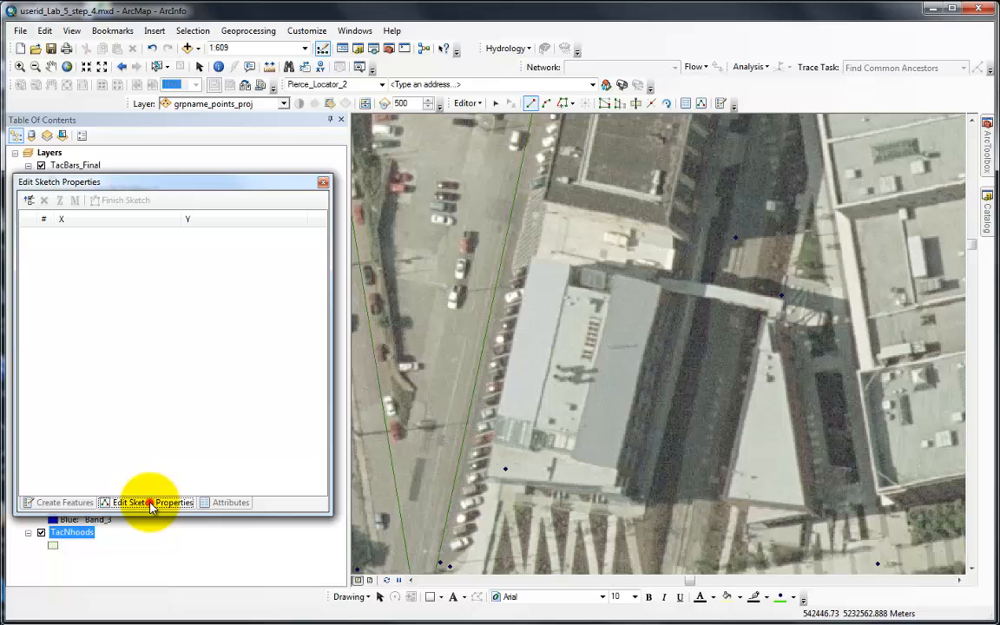
click(59, 500)
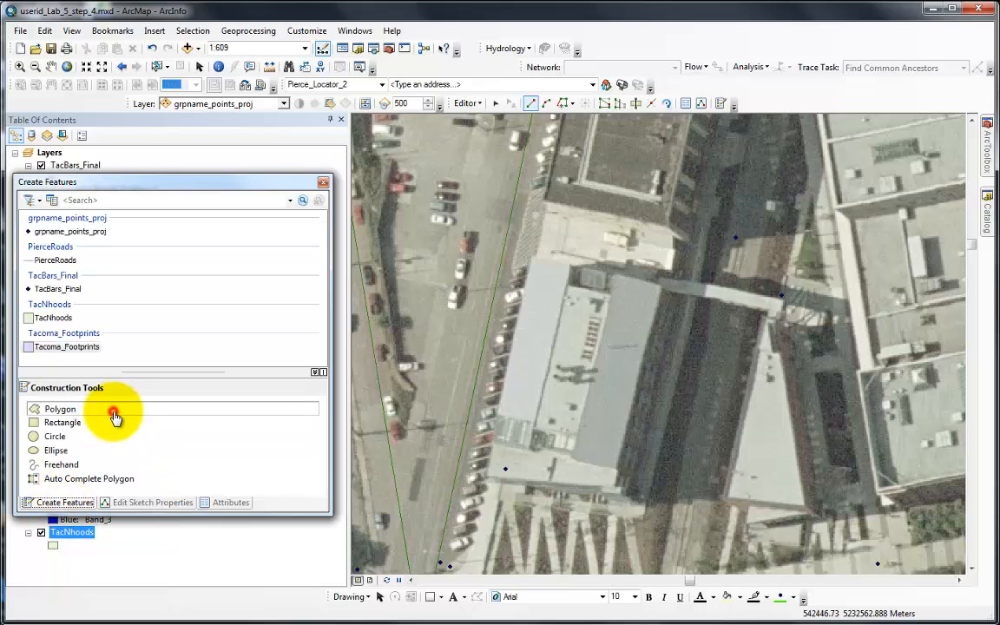
click(64, 479)
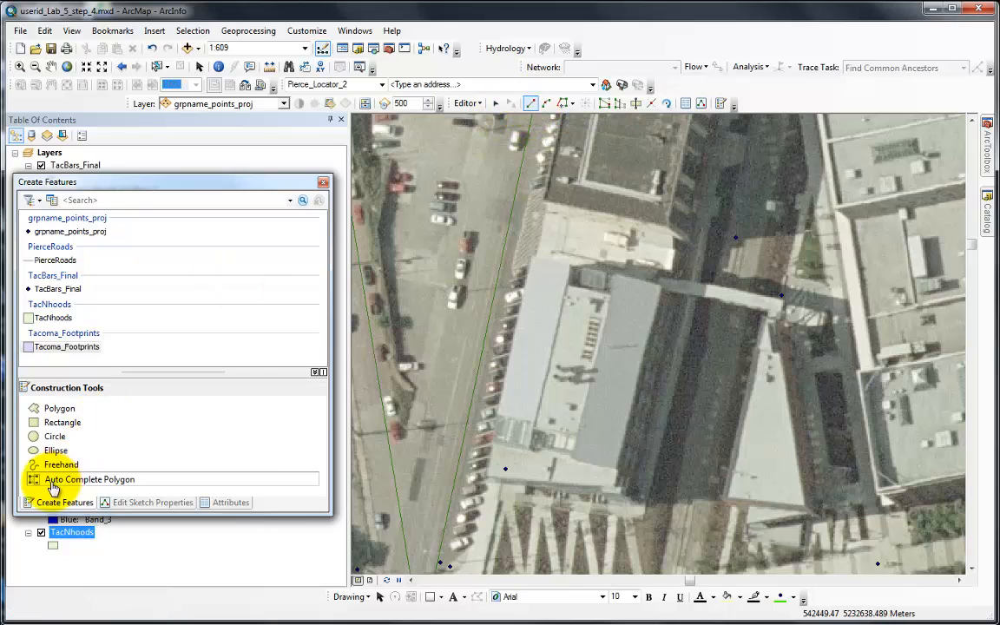
Step: Digitize the building beside the plaza as a four-corner Tacoma_Footprints polygon, about 62 m long on its street side
click(59, 408)
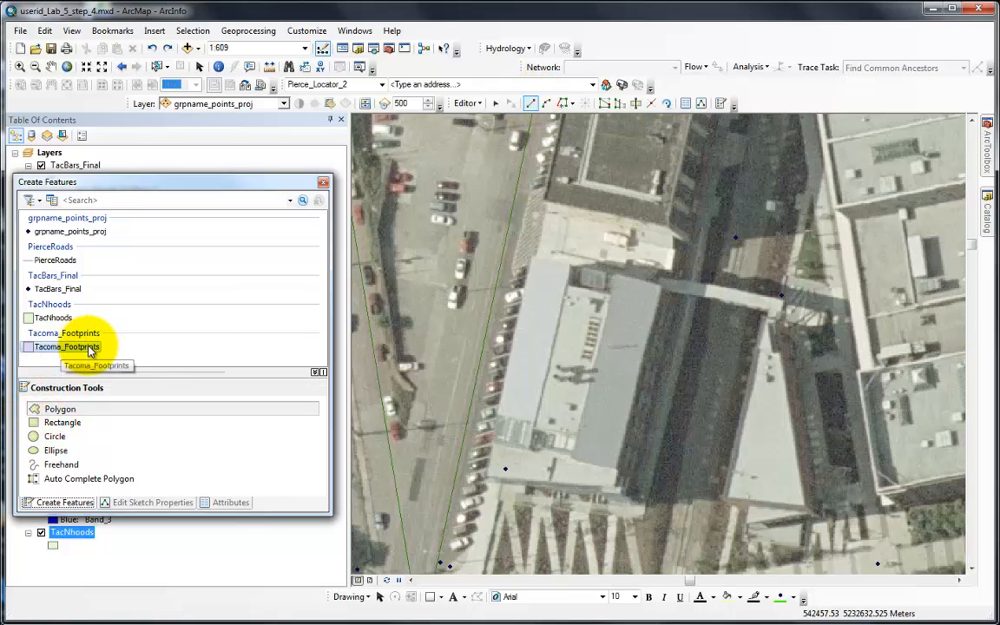
click(88, 412)
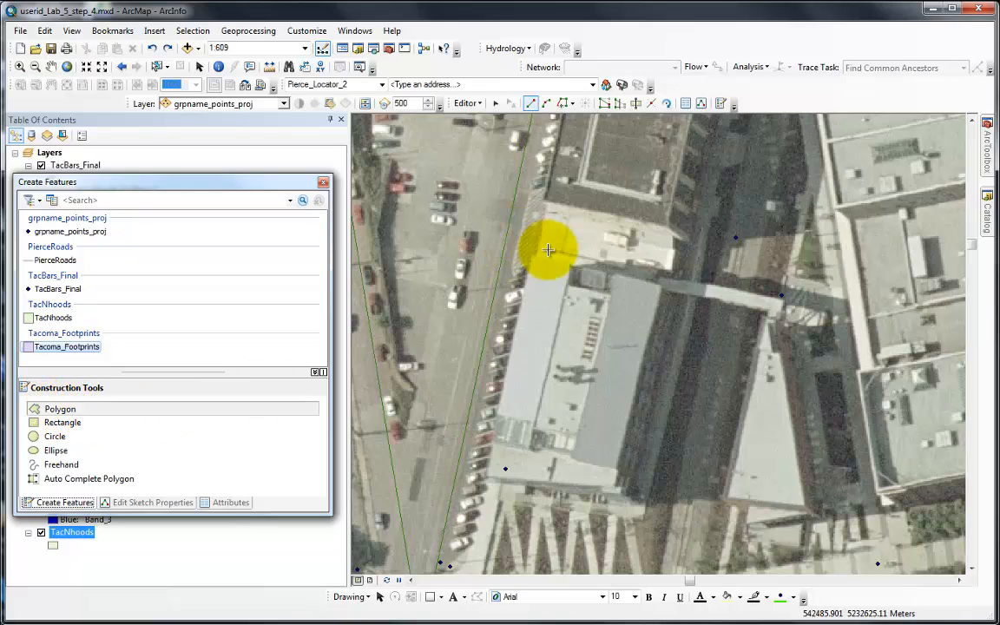
click(632, 502)
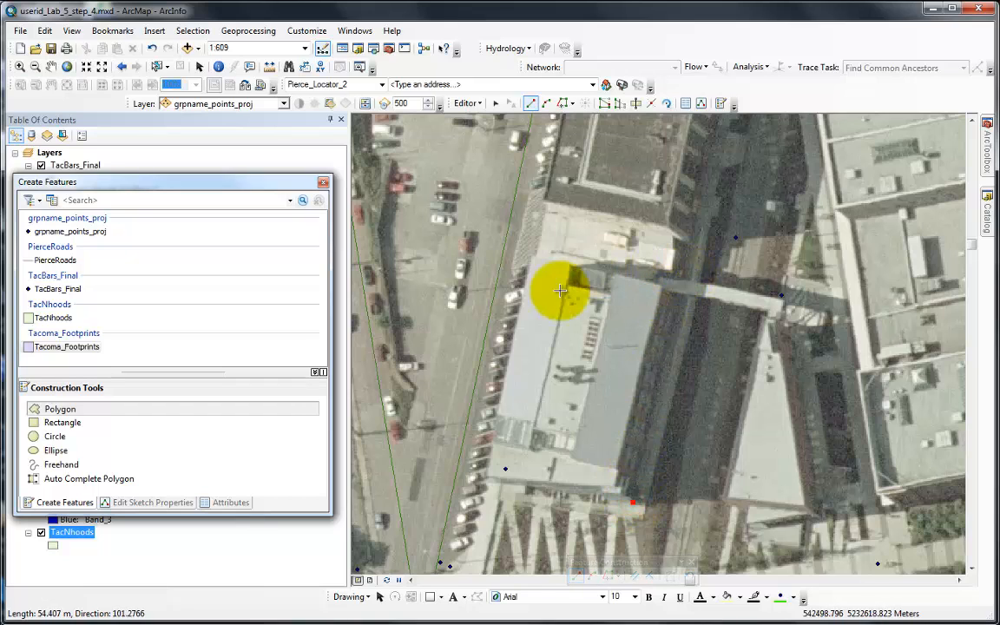
click(692, 245)
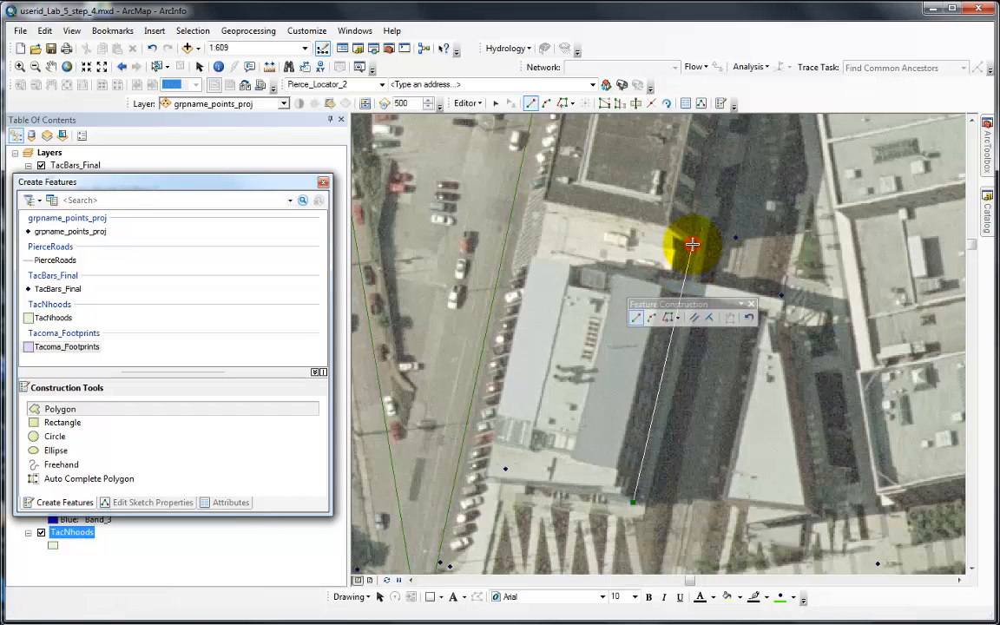
click(545, 213)
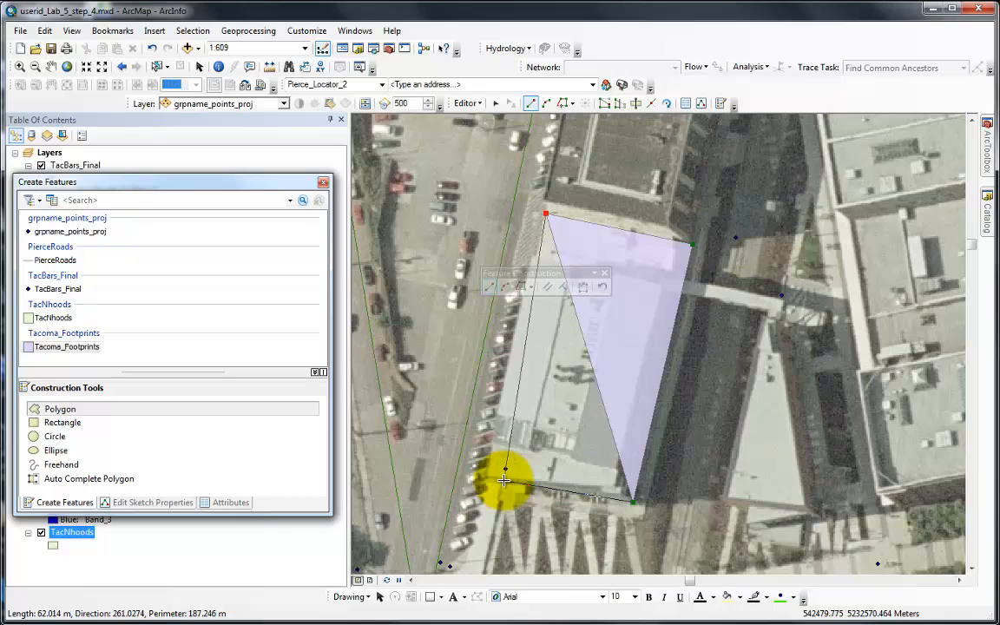
double_click(503, 480)
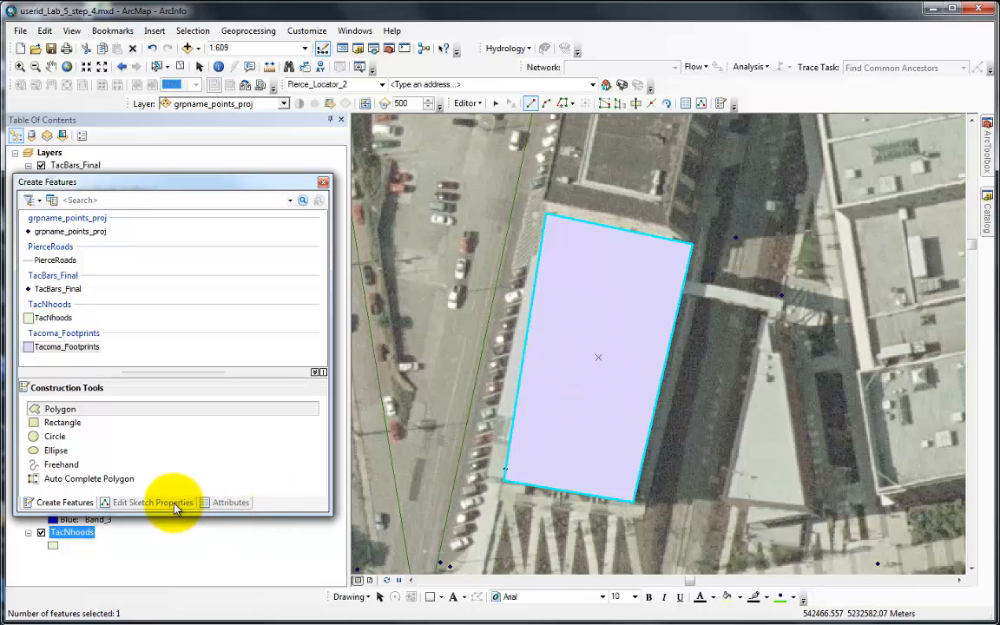
Step: Set the new footprint's TRASH attribute to TRASH, and return to the feature templates
click(229, 503)
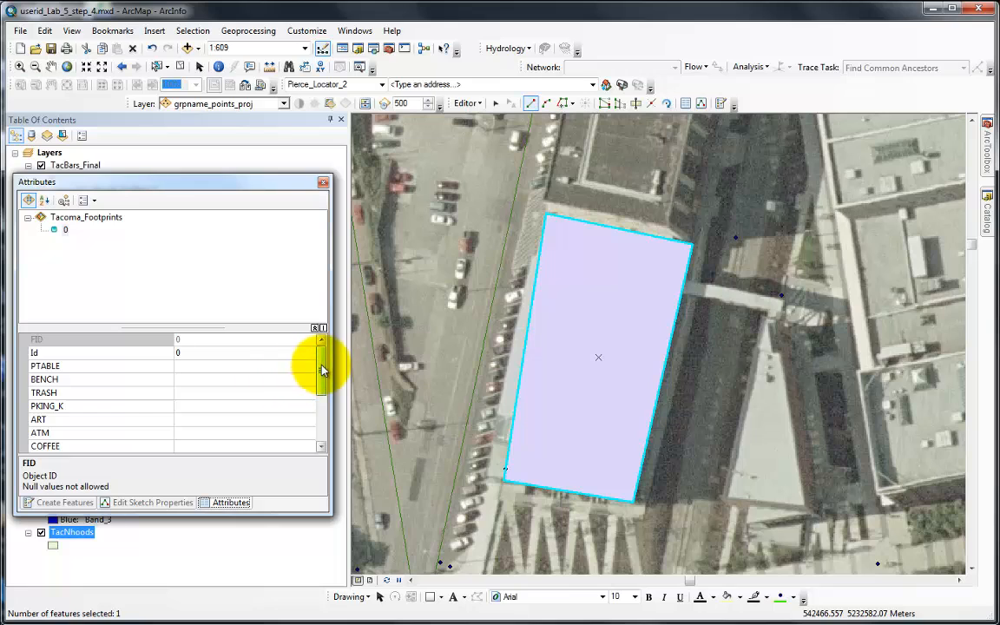
mouse_move(320, 372)
mouse_down()
mouse_move(321, 415)
mouse_move(320, 380)
mouse_up()
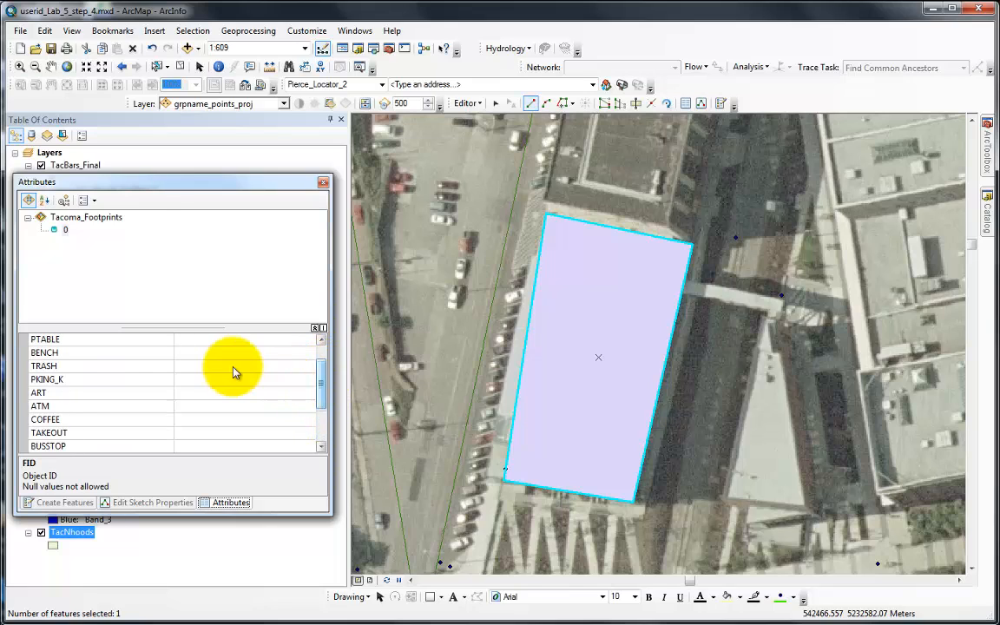
click(188, 366)
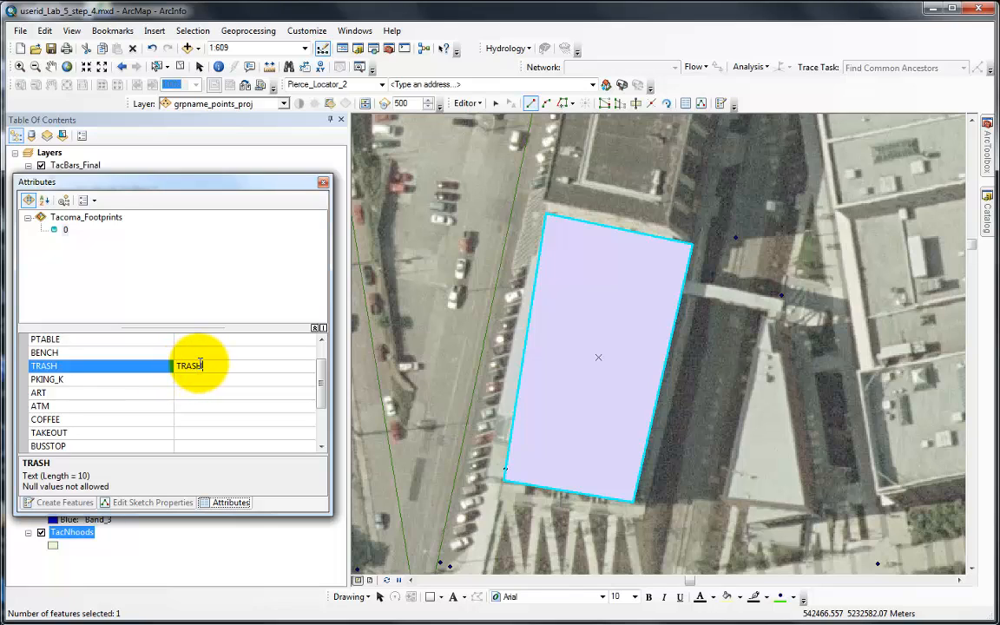
click(223, 505)
click(65, 502)
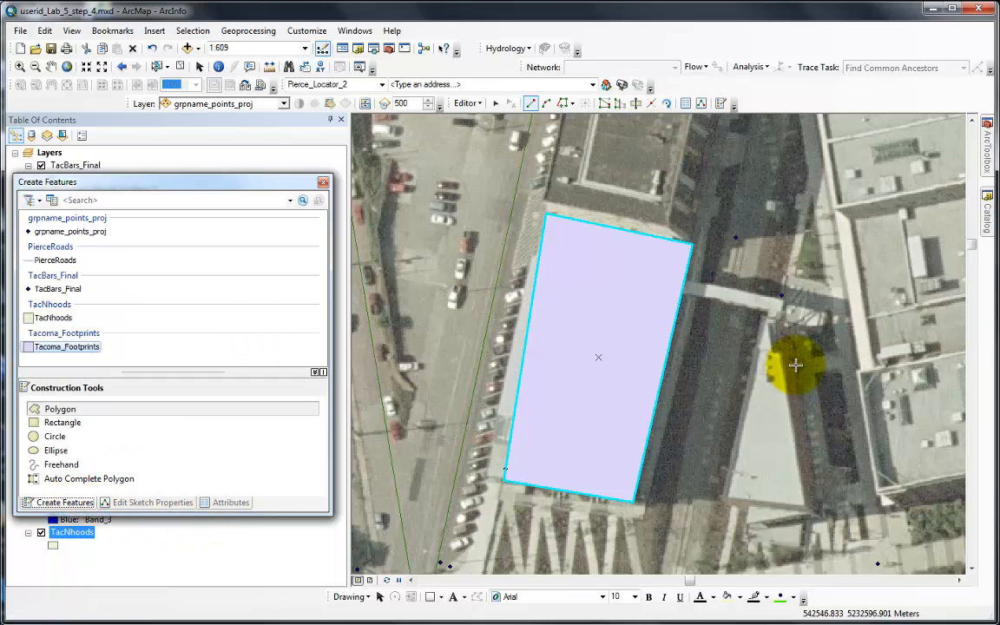
Step: Examine the surrounding downtown blocks, from the plaza south of the new footprint to the construction site farther north, for points near buildings
click(52, 68)
drag(836, 503, 692, 246)
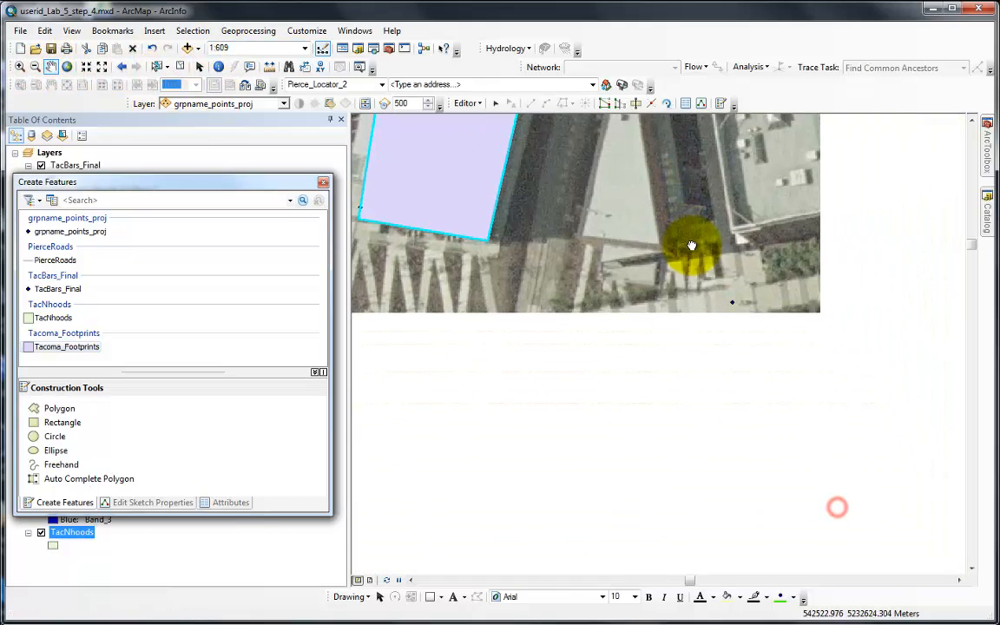
drag(797, 394, 871, 244)
drag(507, 355, 723, 228)
drag(599, 404, 622, 247)
drag(665, 374, 586, 478)
drag(595, 371, 759, 404)
drag(667, 329, 786, 351)
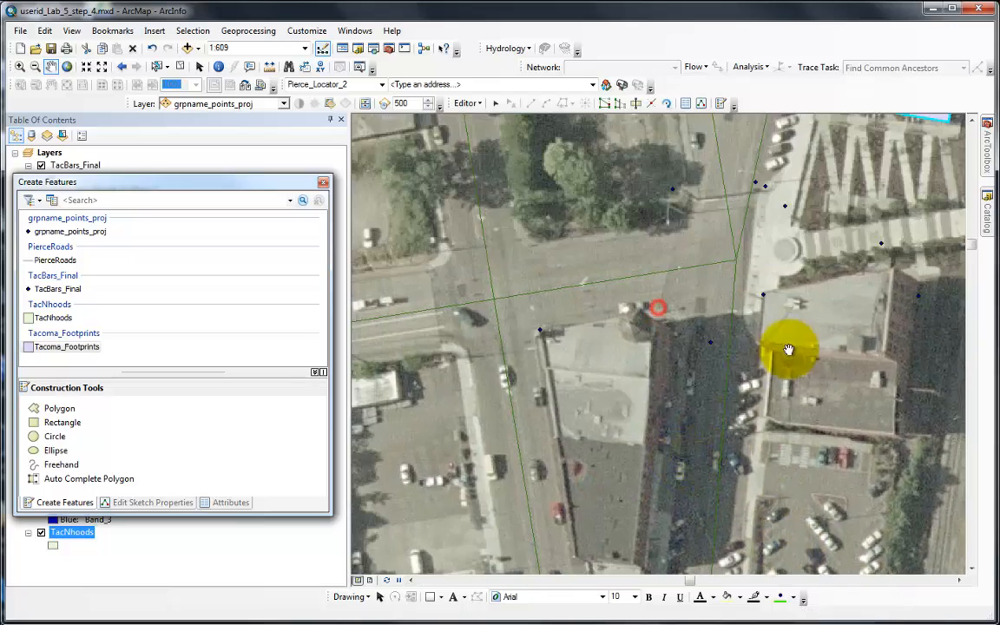
drag(670, 246, 561, 459)
drag(586, 298, 531, 423)
drag(598, 312, 556, 474)
drag(620, 344, 578, 534)
drag(694, 286, 658, 449)
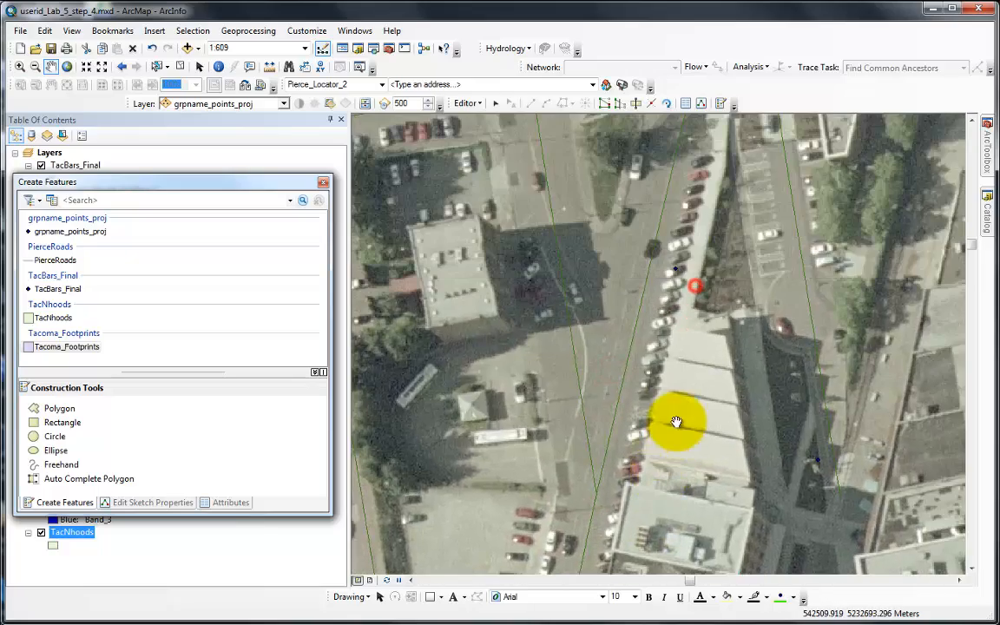
drag(626, 294, 712, 408)
drag(753, 263, 564, 585)
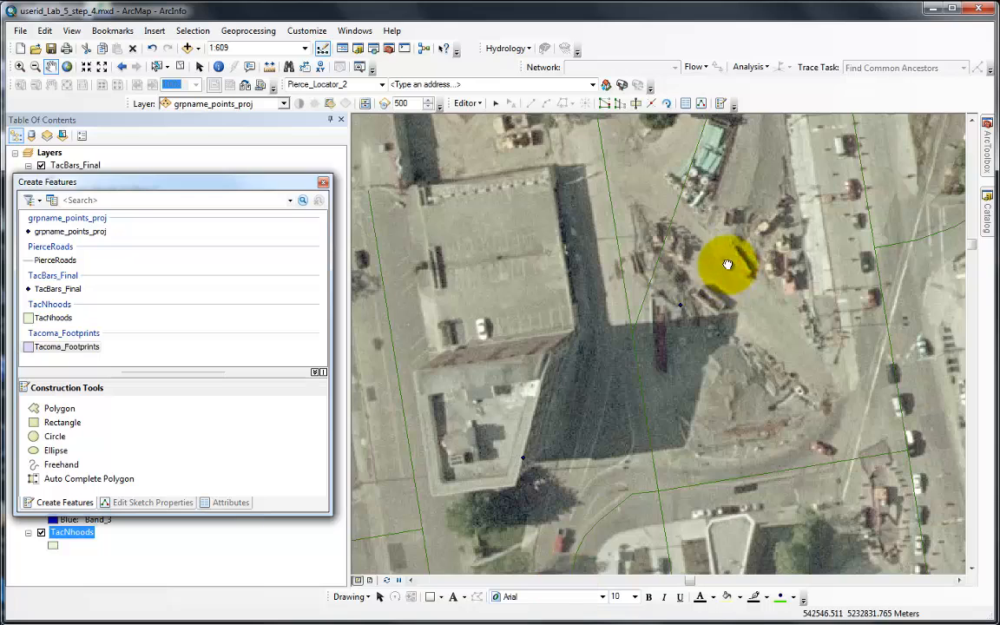
drag(727, 258, 656, 378)
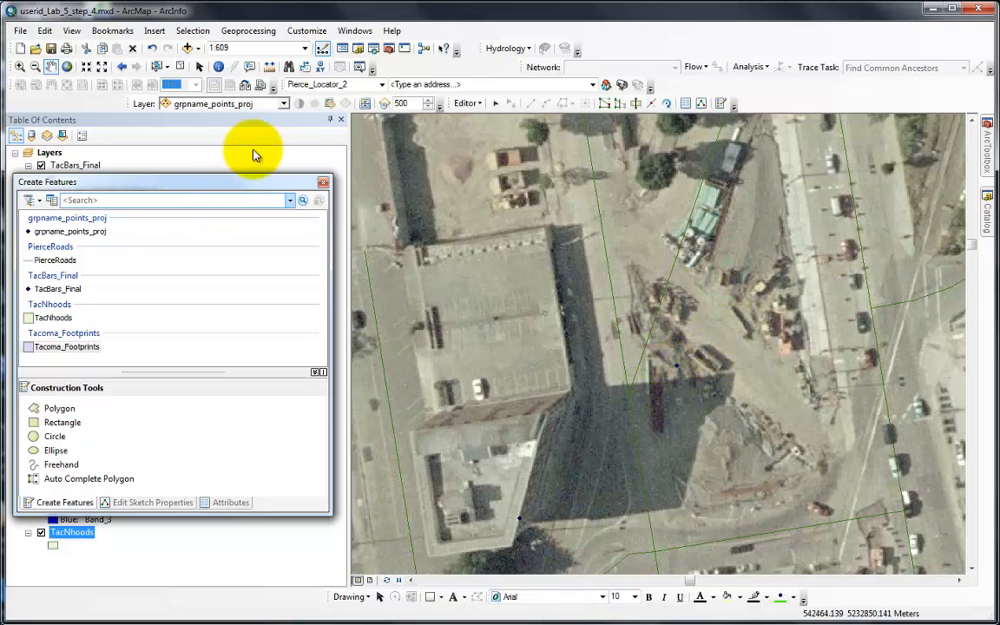
Step: Identify the survey point in the construction site east of the parking structure, review its attributes, and close the results
click(217, 69)
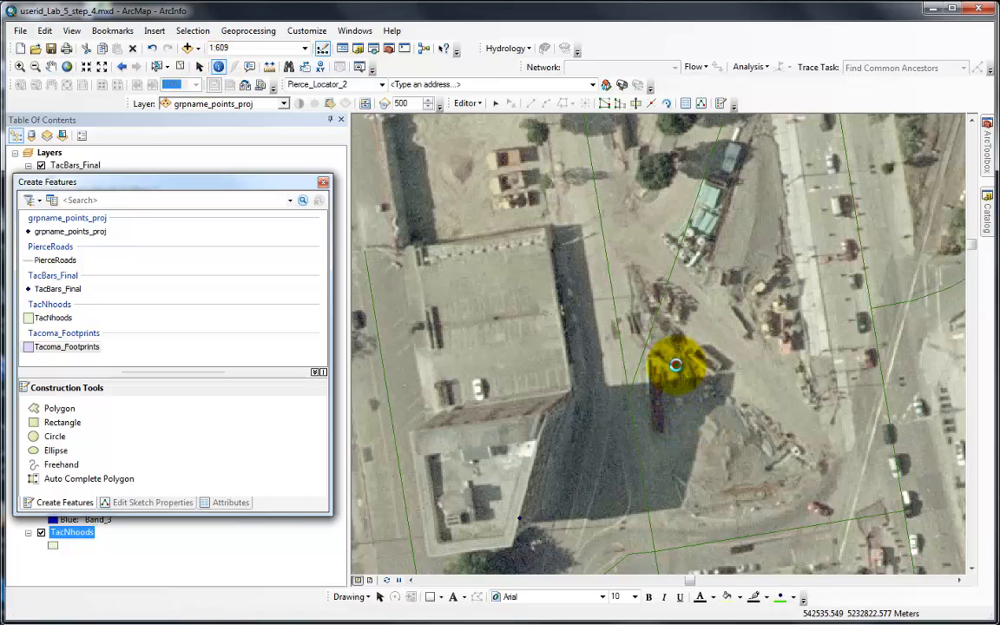
click(676, 365)
drag(628, 284, 626, 231)
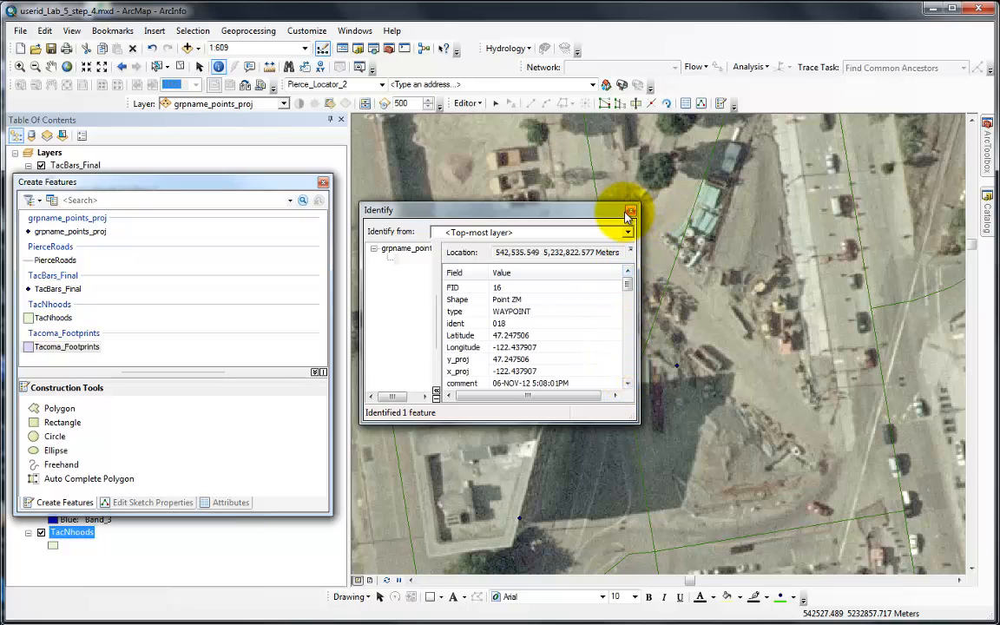
click(631, 211)
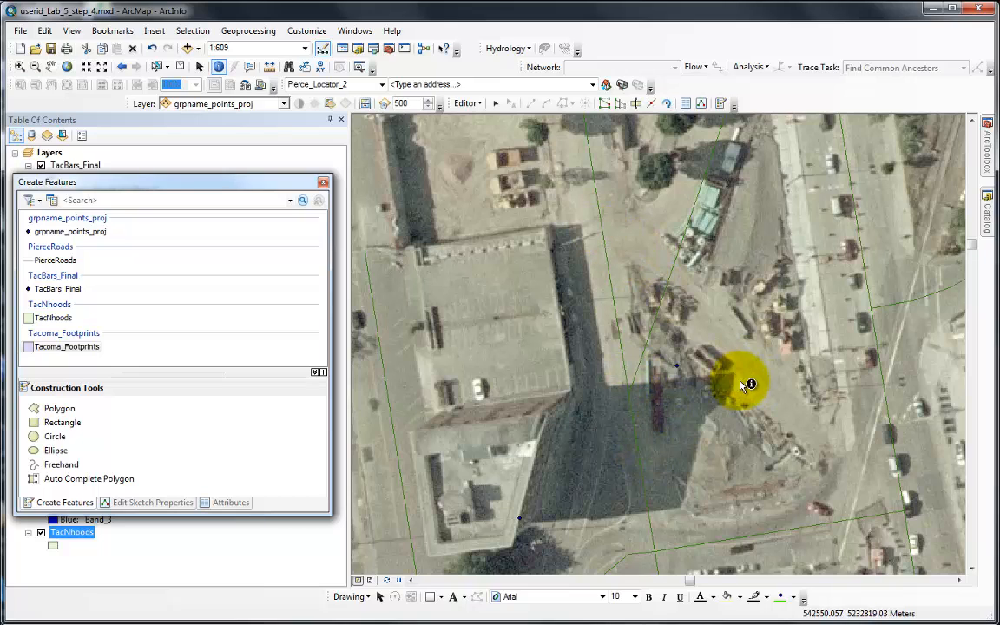
Step: Digitize a three-corner Tacoma_Footprints polygon around the construction-site survey point, about 41 m long on its west side
click(84, 349)
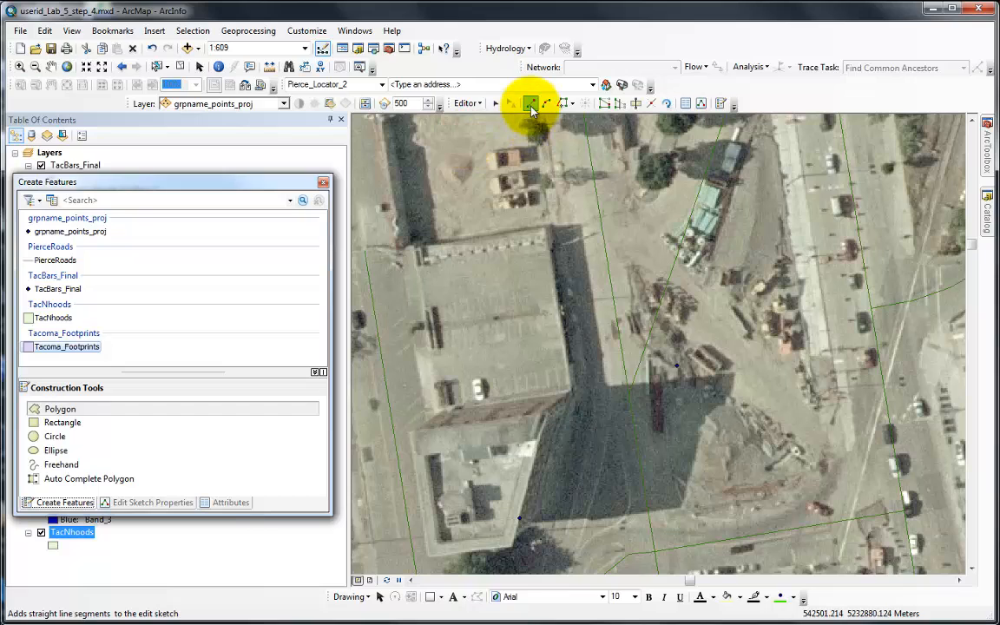
click(625, 262)
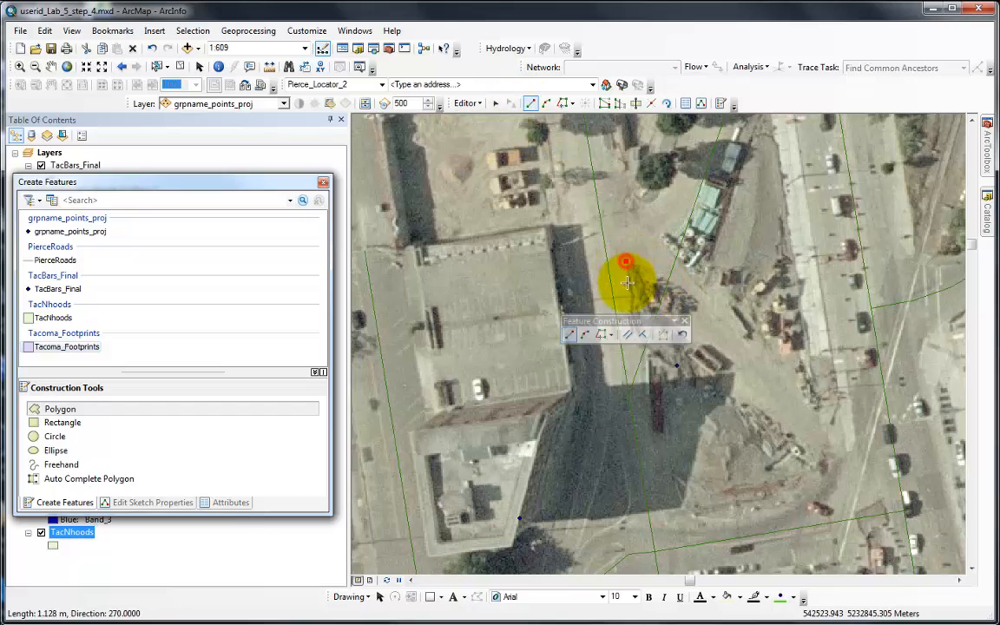
click(661, 434)
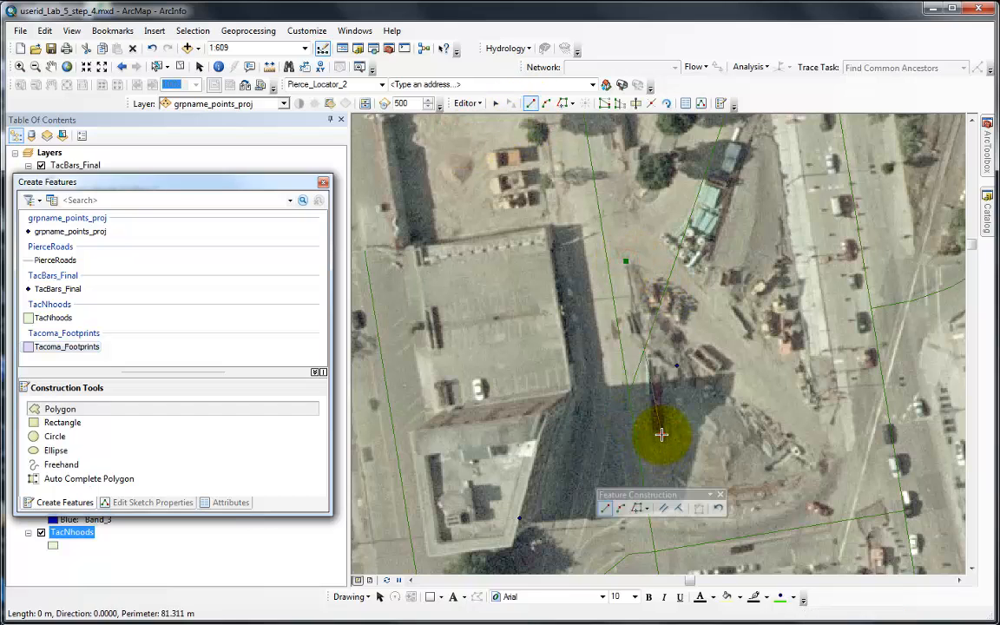
double_click(754, 379)
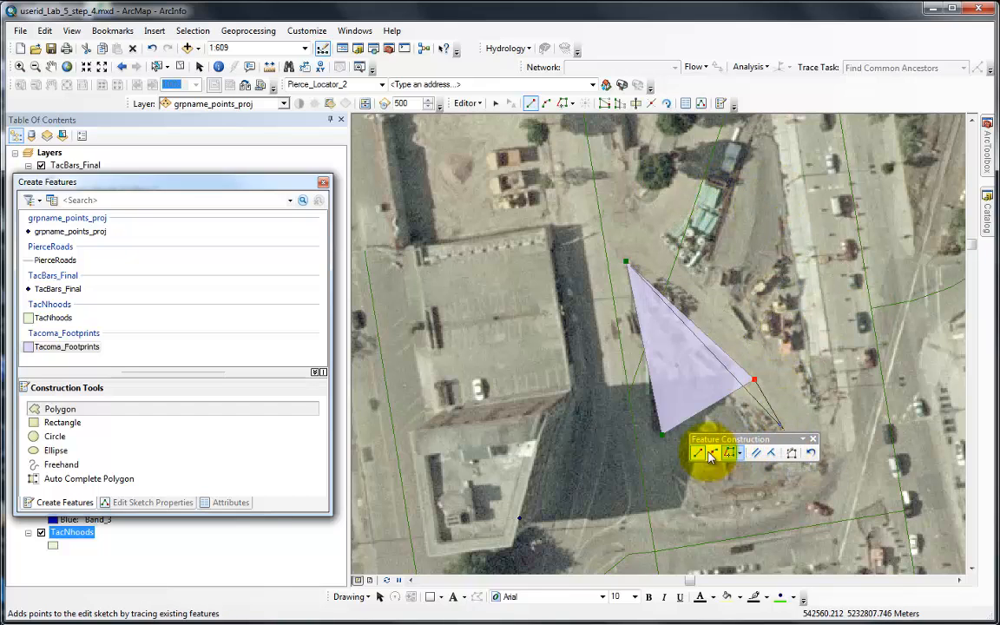
click(792, 454)
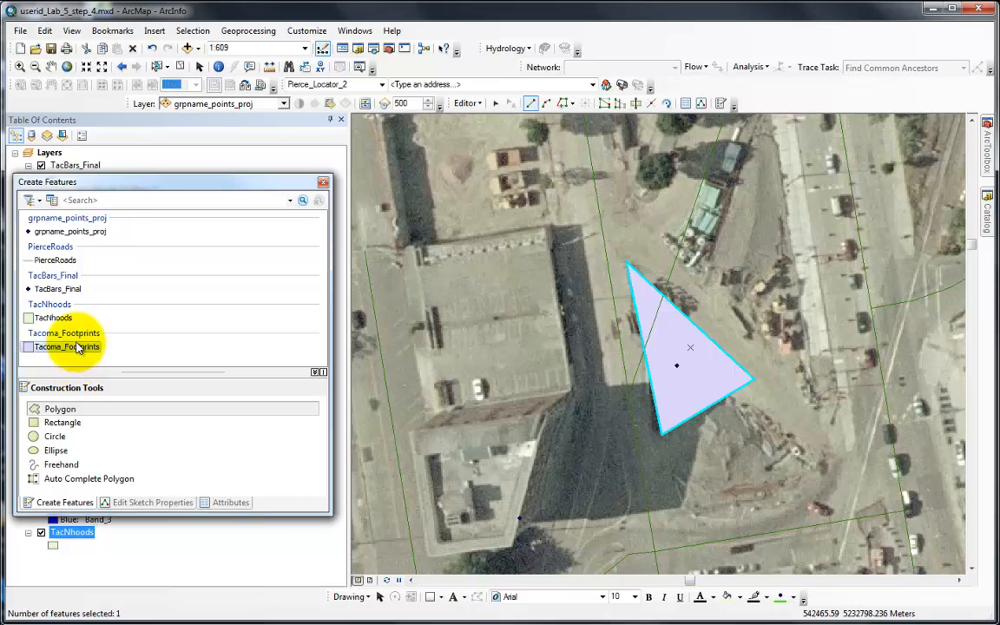
Step: Set the new triangular footprint's ART attribute to ART
click(233, 506)
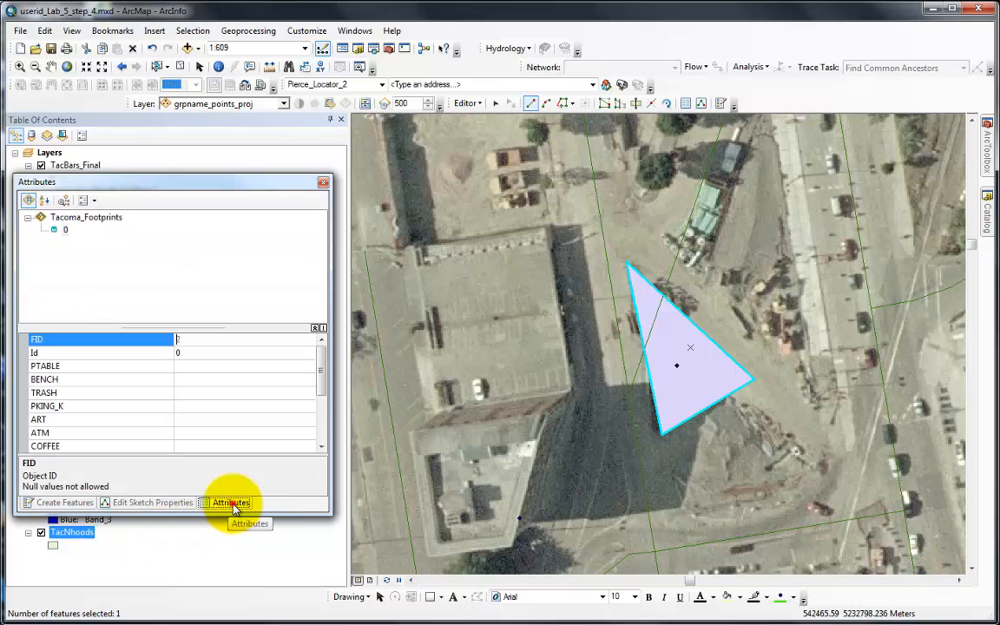
drag(318, 367, 301, 406)
click(194, 353)
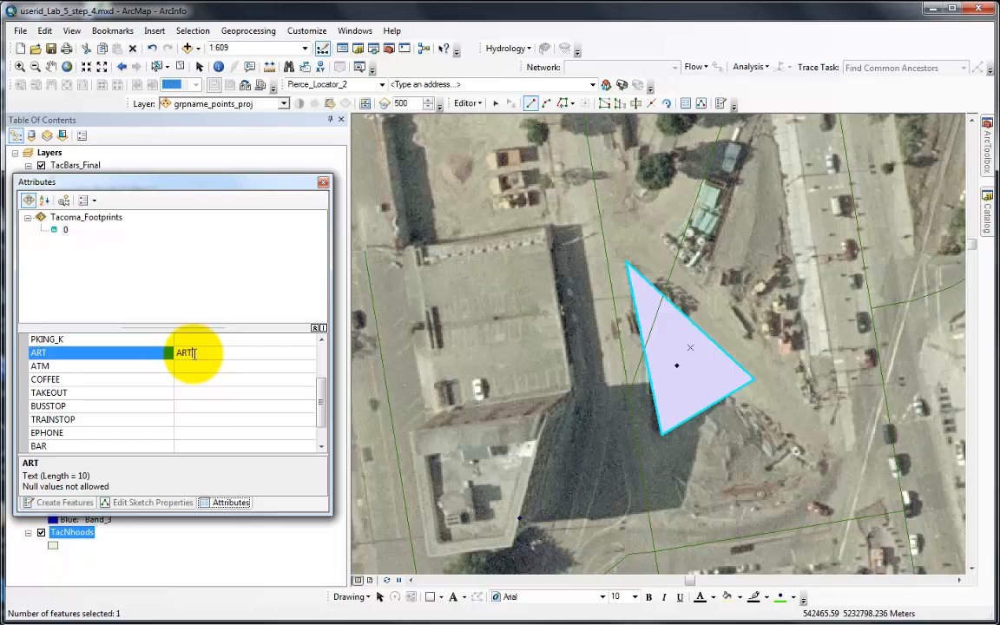
click(70, 502)
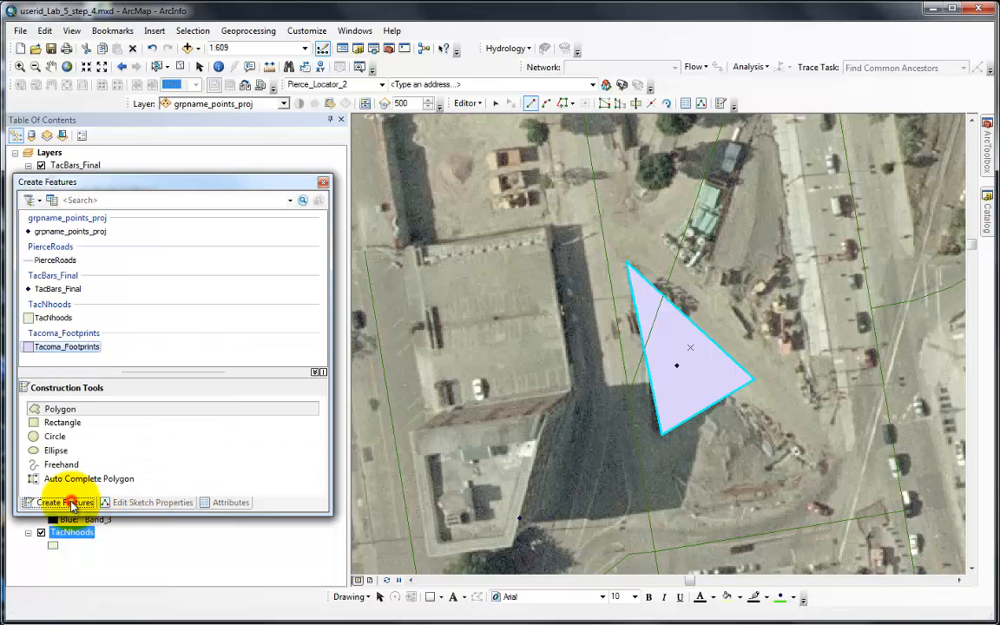
click(145, 503)
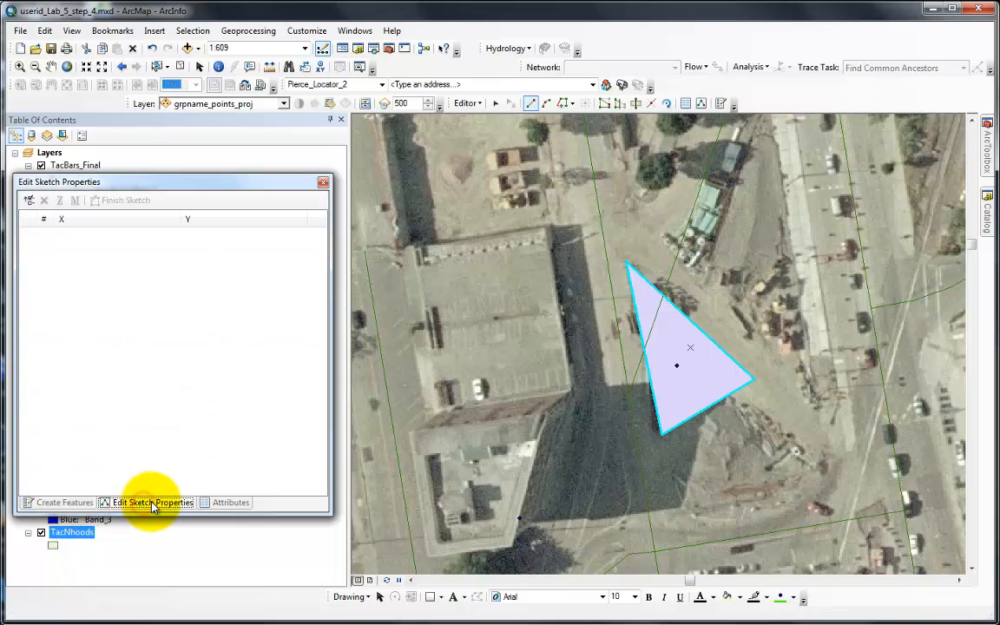
click(67, 502)
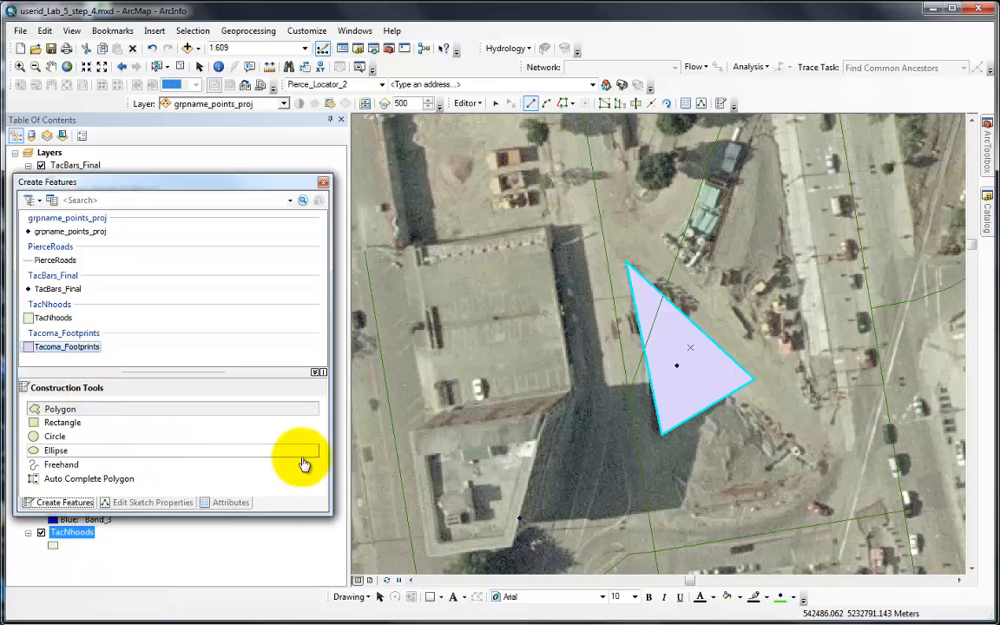
click(225, 502)
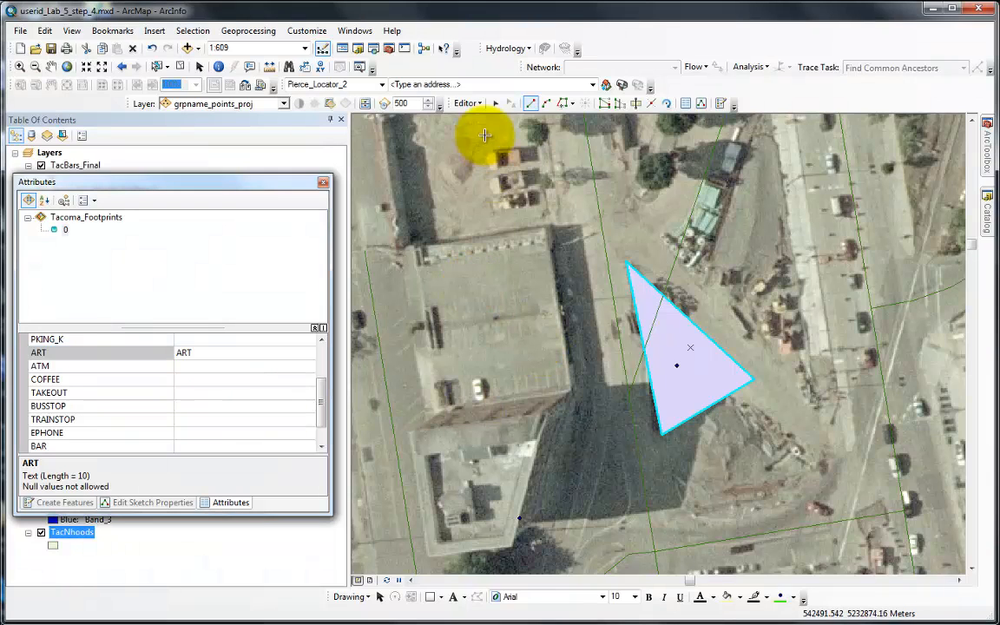
Step: Save the edits, and make the Tacoma_Footprints polygon template active again
click(467, 103)
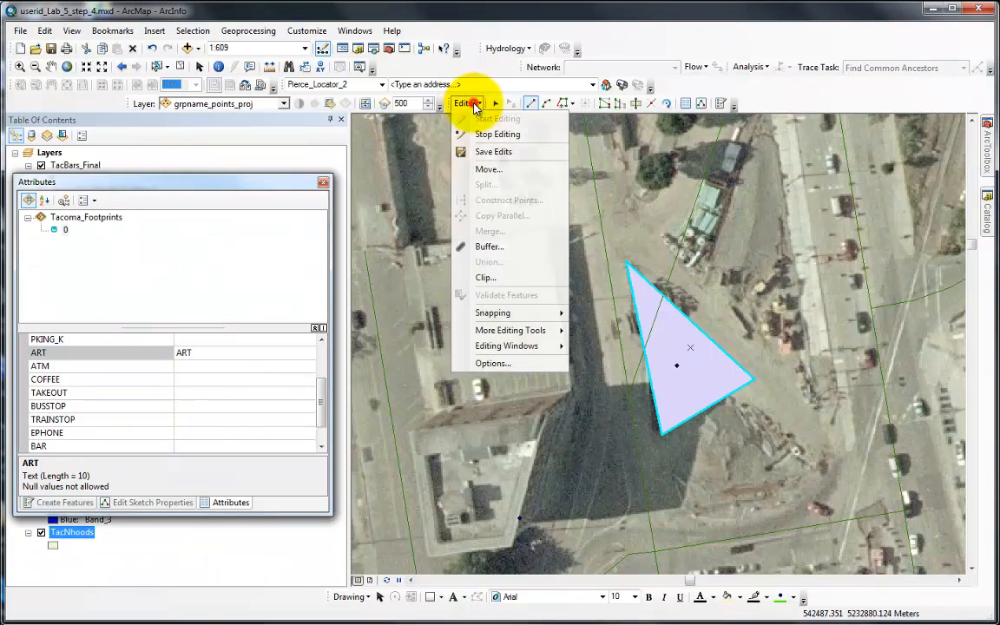
click(494, 151)
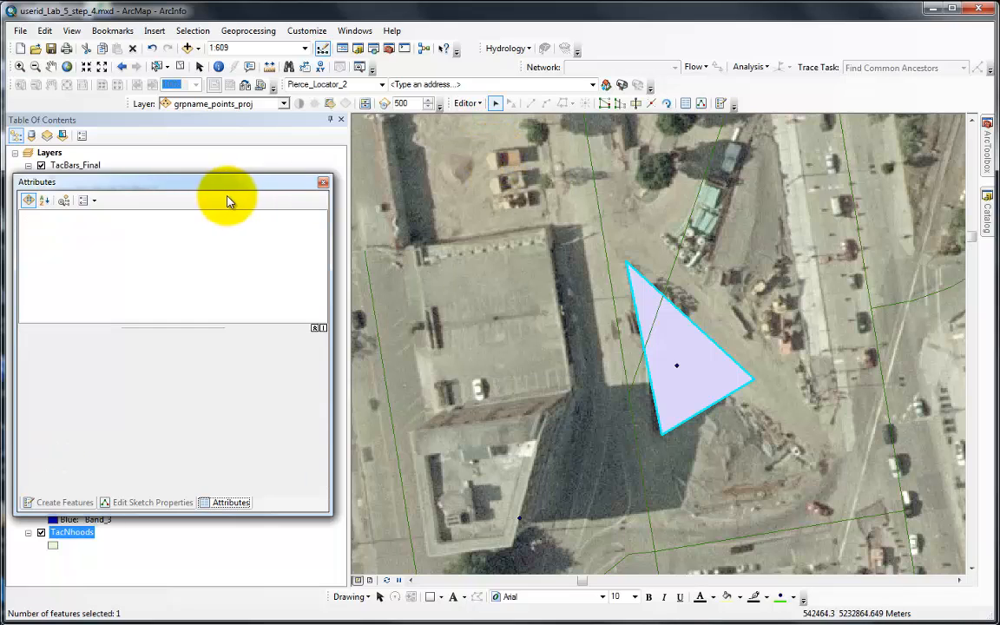
click(158, 505)
click(69, 503)
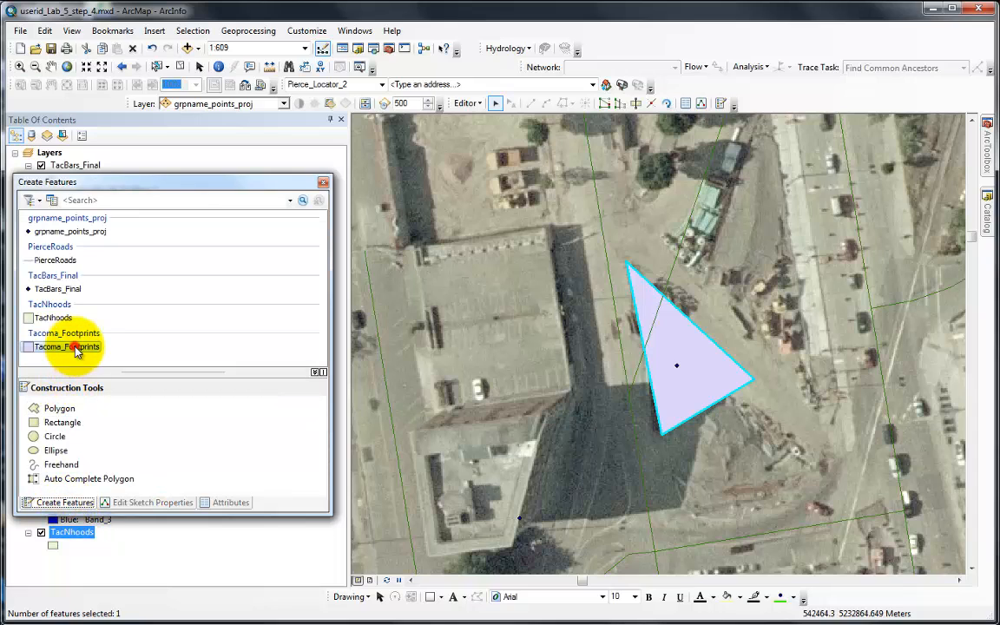
click(230, 502)
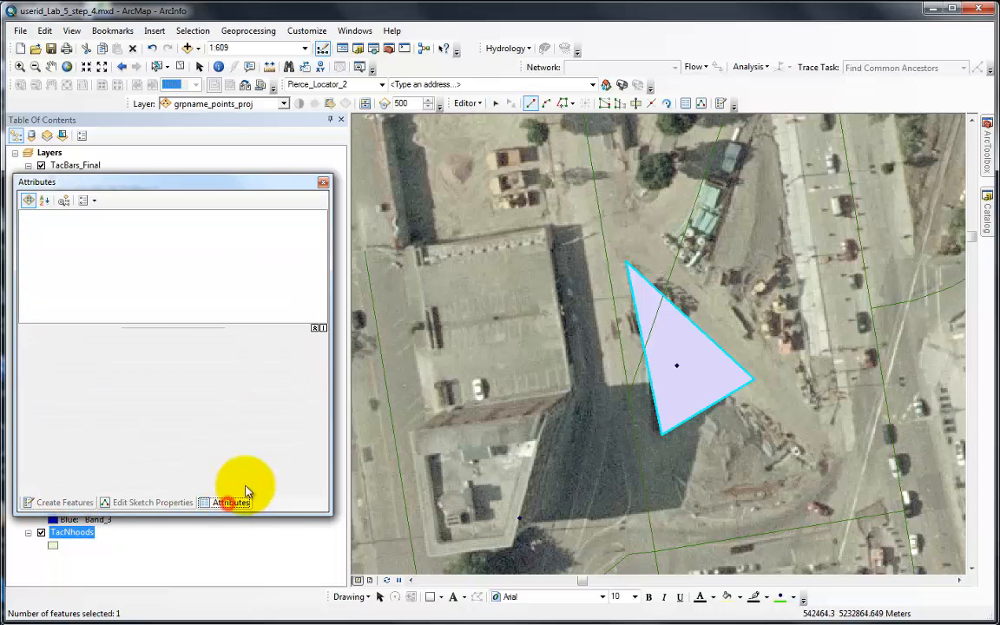
click(57, 501)
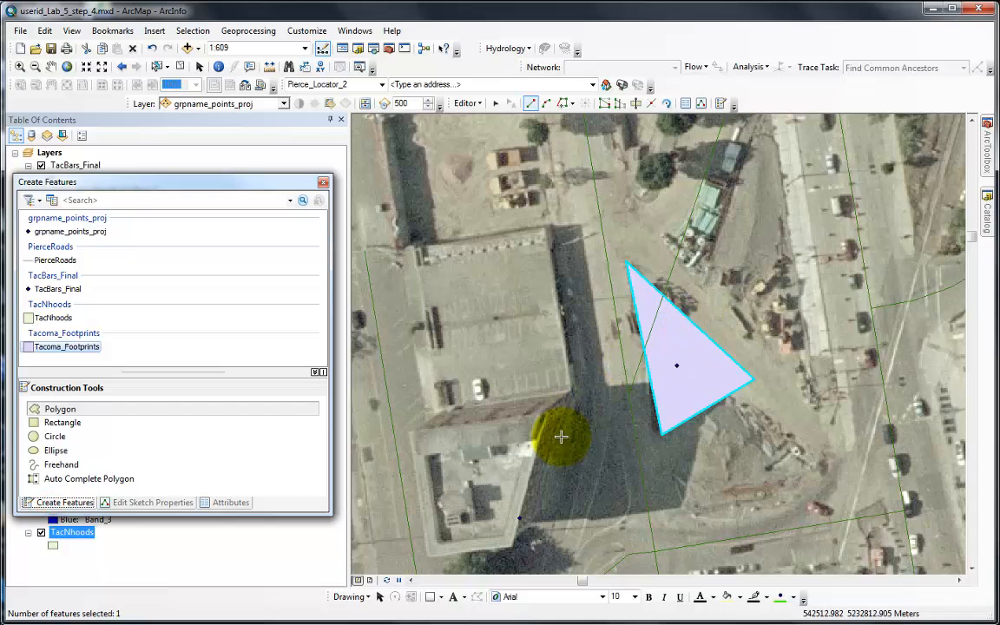
Step: Review the footprint records in the Tacoma_Footprints attribute table, and close the table
drag(160, 189, 718, 132)
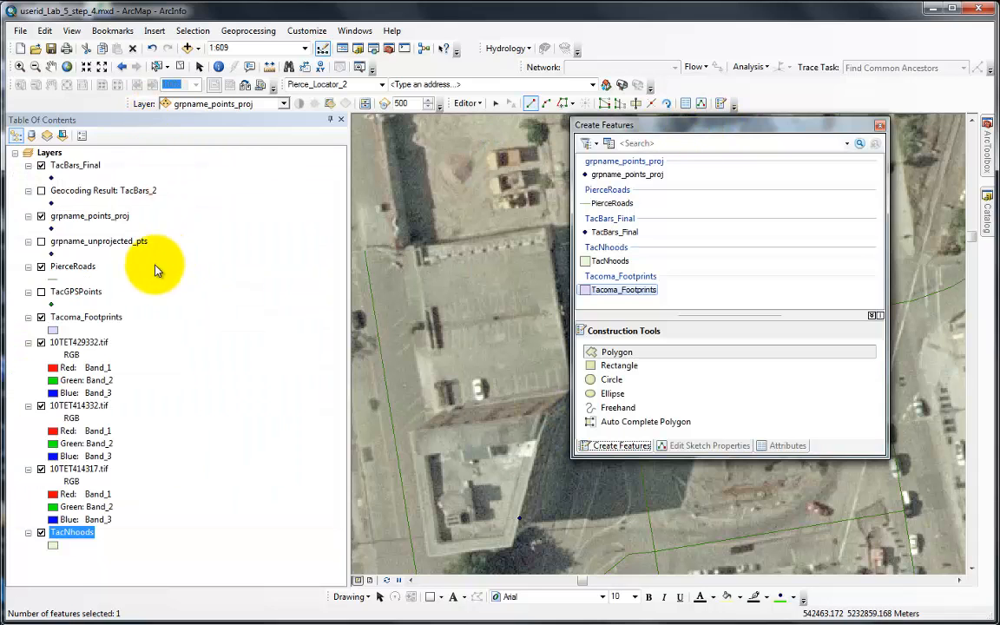
right_click(78, 321)
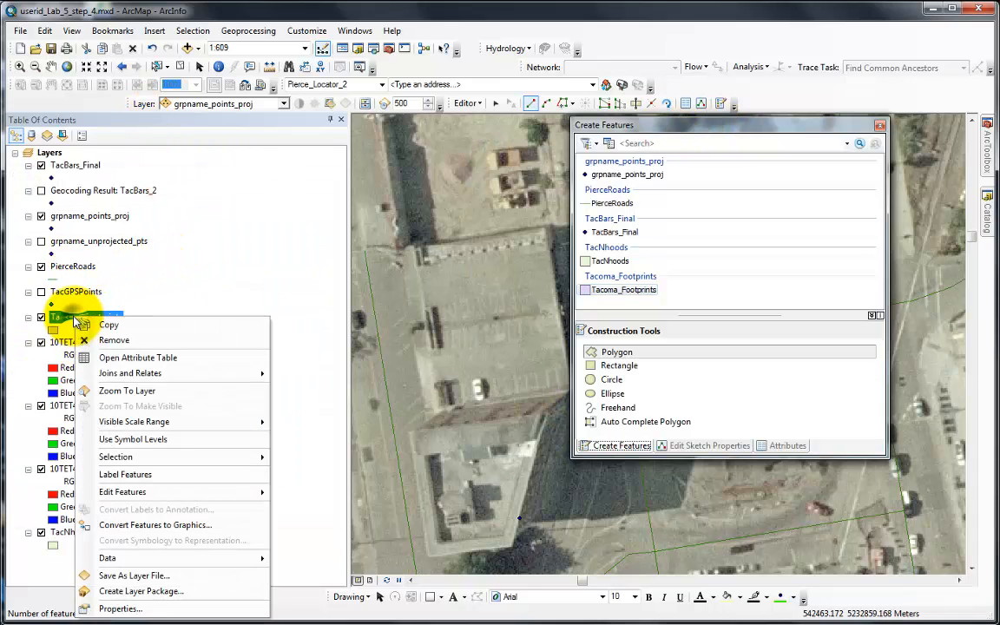
click(109, 352)
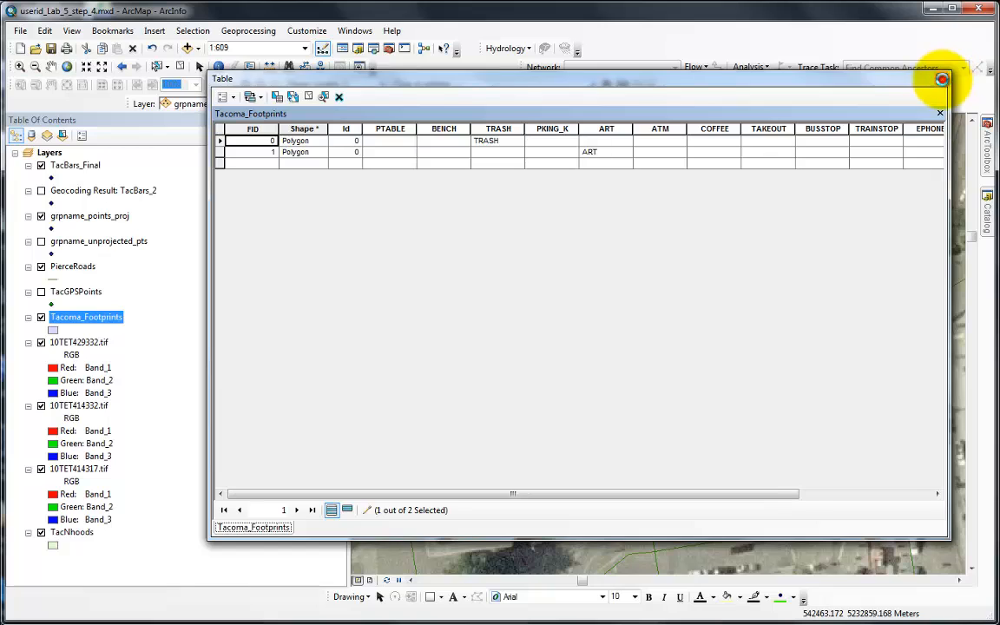
click(942, 79)
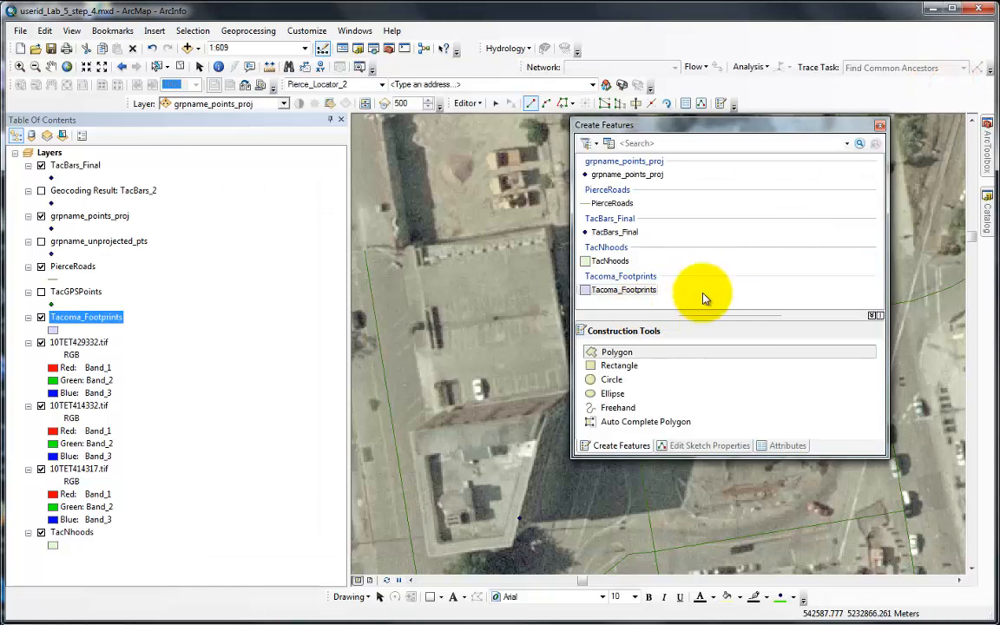
Step: Close the feature templates window and stop the edit session
click(880, 131)
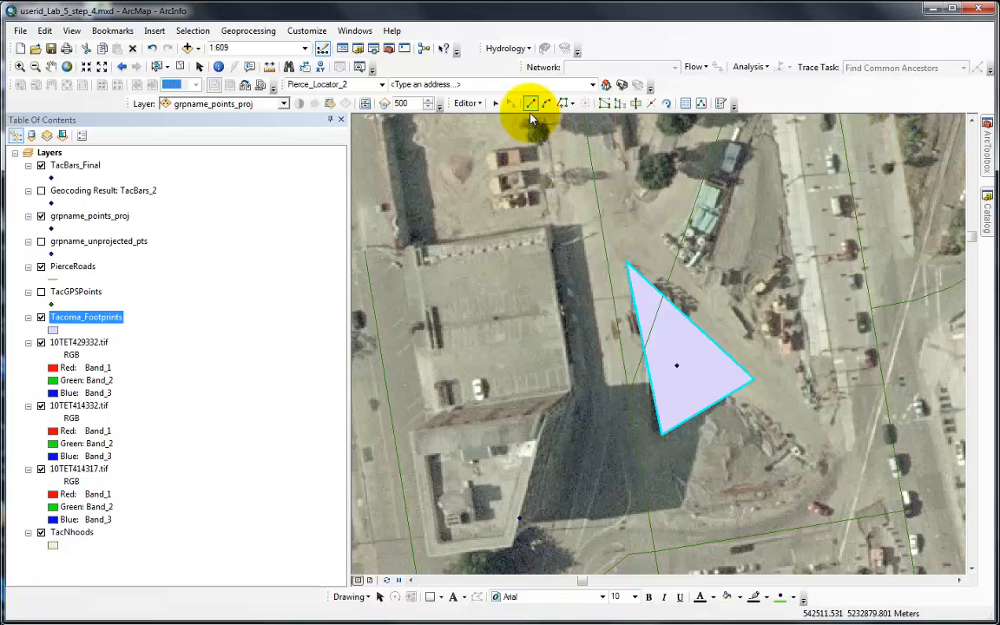
click(469, 104)
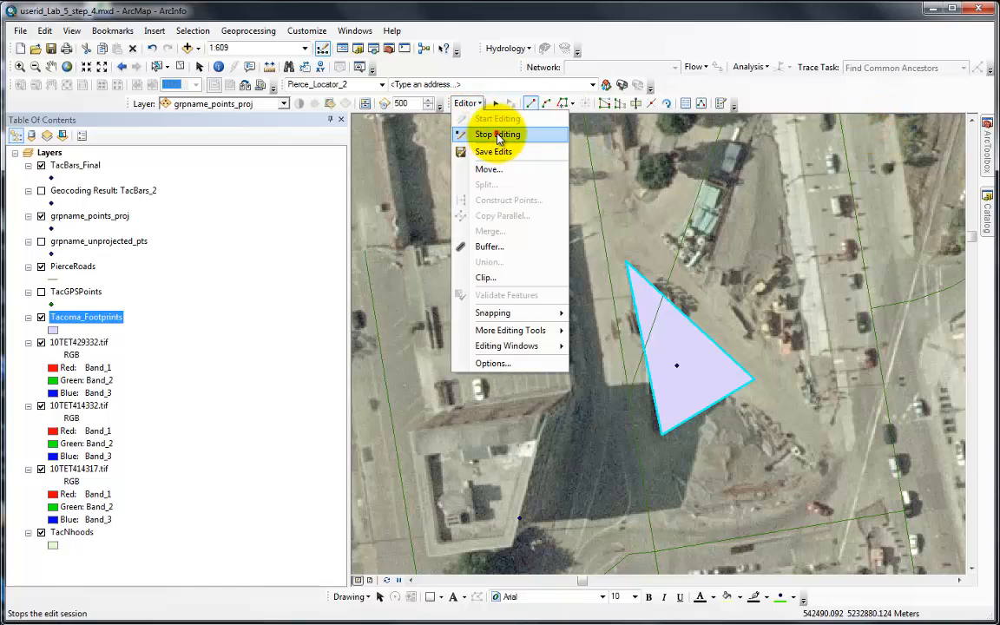
click(498, 135)
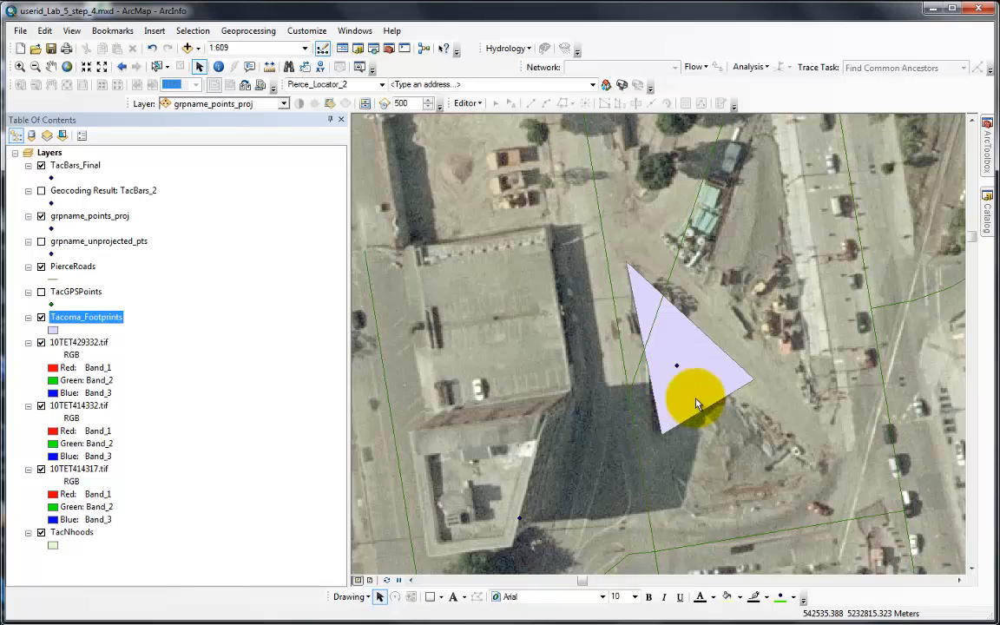
Step: Zoom to the full extent of the Tacoma_Footprints layer, and examine the triangular footprint and its survey point up close
right_click(78, 322)
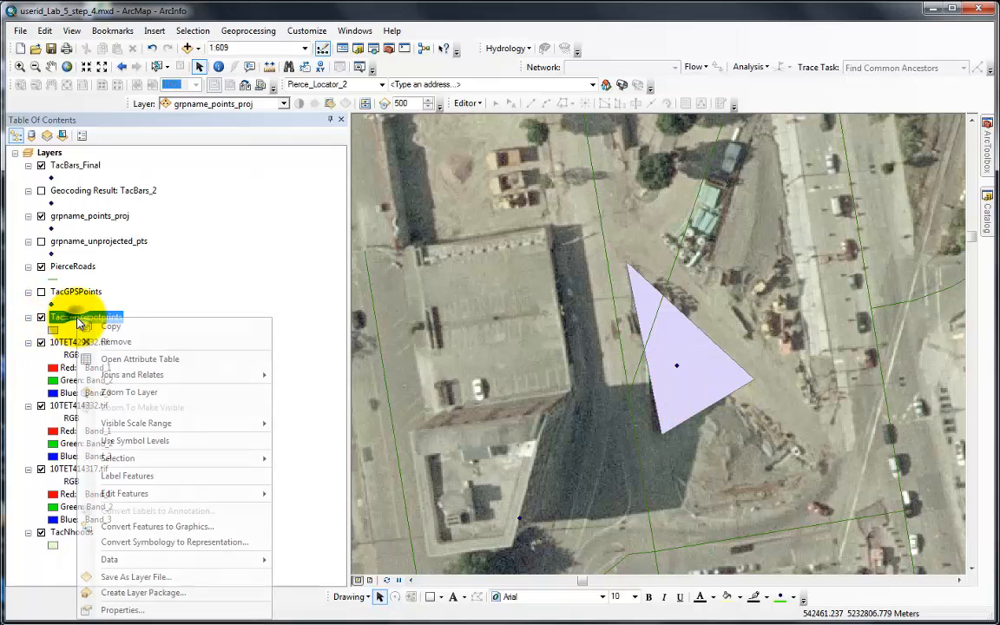
mouse_move(112, 376)
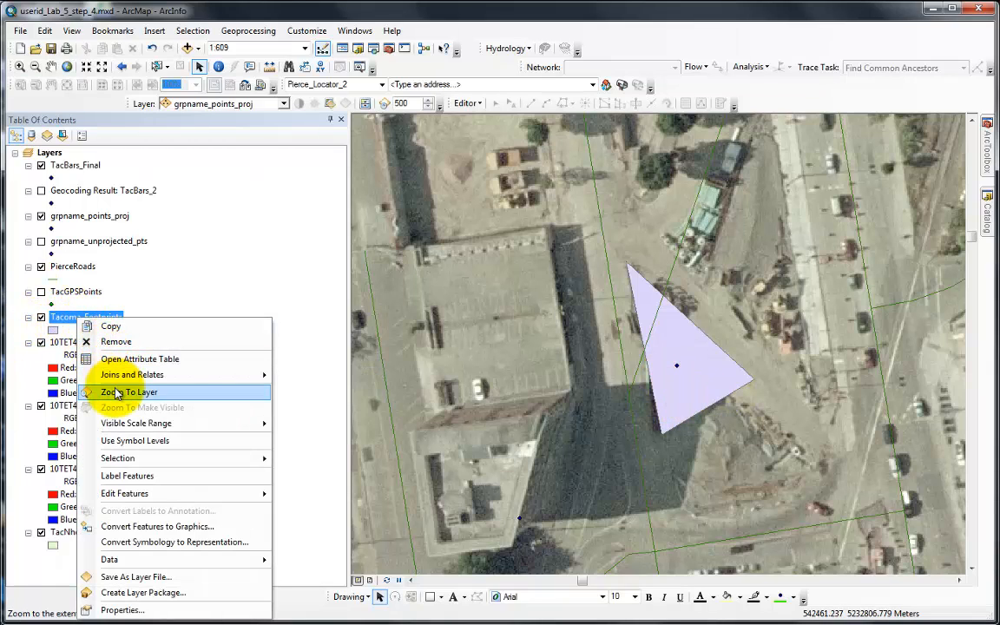
click(119, 395)
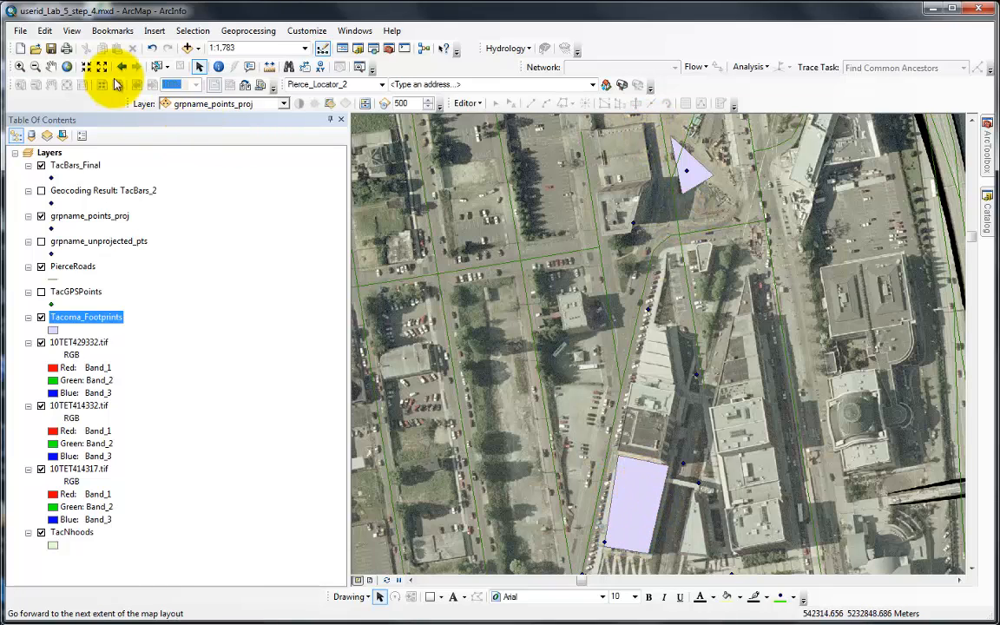
click(18, 66)
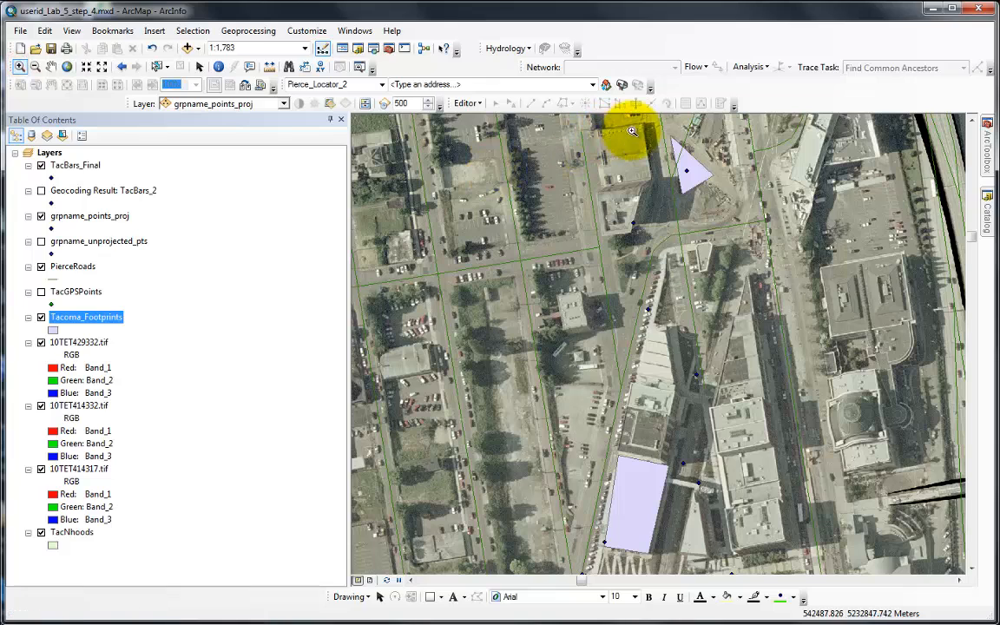
drag(647, 125, 765, 212)
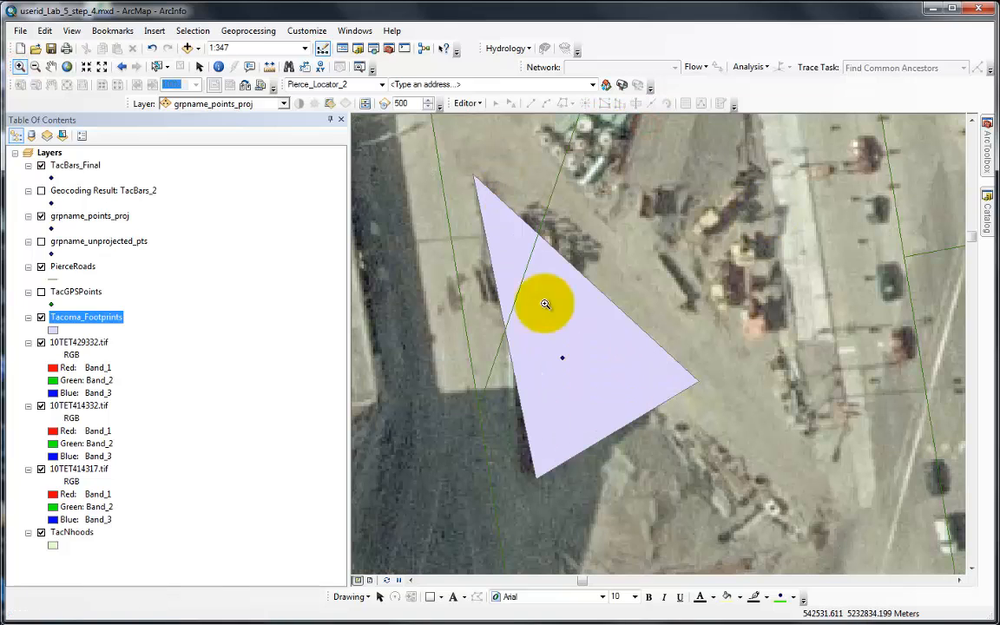
click(561, 358)
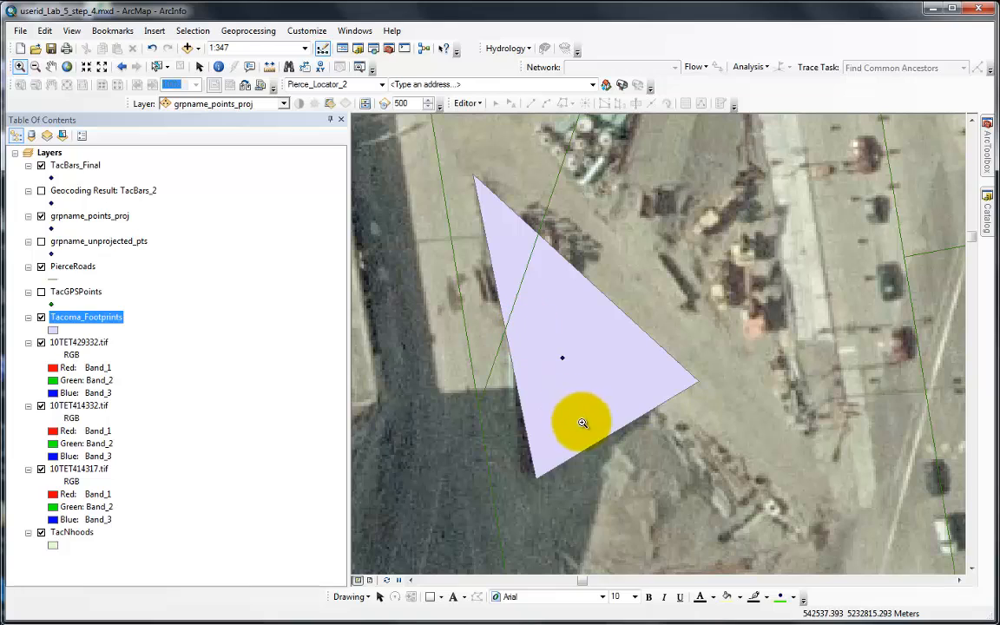